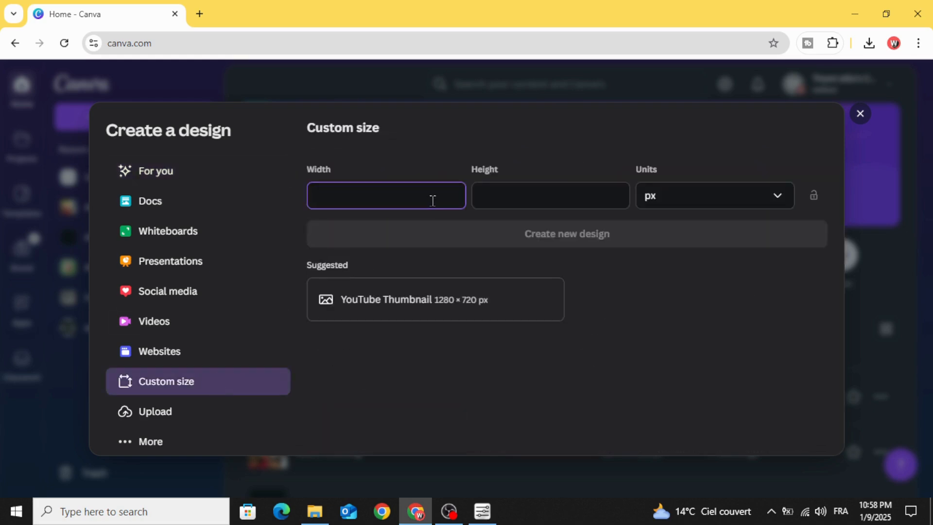
- Create a new custom-size design 1000 px wide and 1000 px high
type("1000")
left_click(525, 204)
type("100")
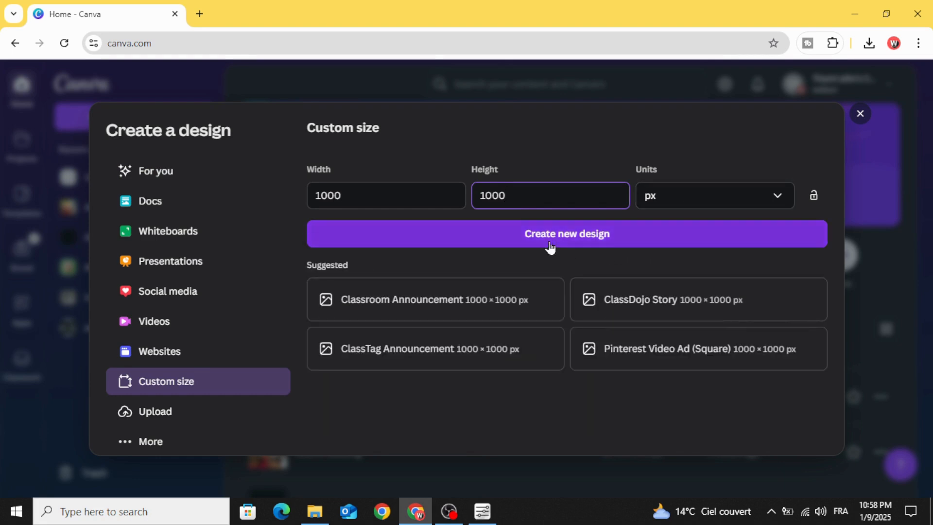
left_click(631, 235)
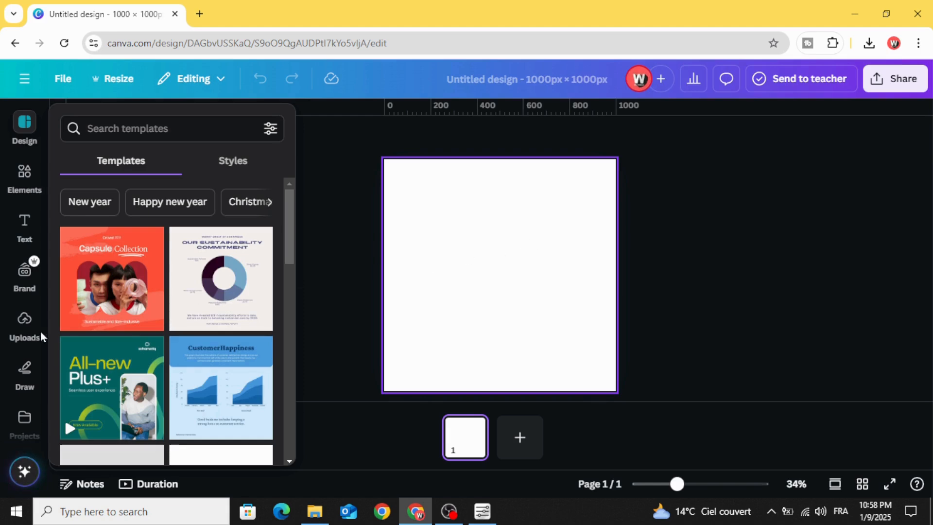
- Place the uploaded photo of the rider posing with his parked quad on the page and enlarge it to fill the canvas
left_click(22, 326)
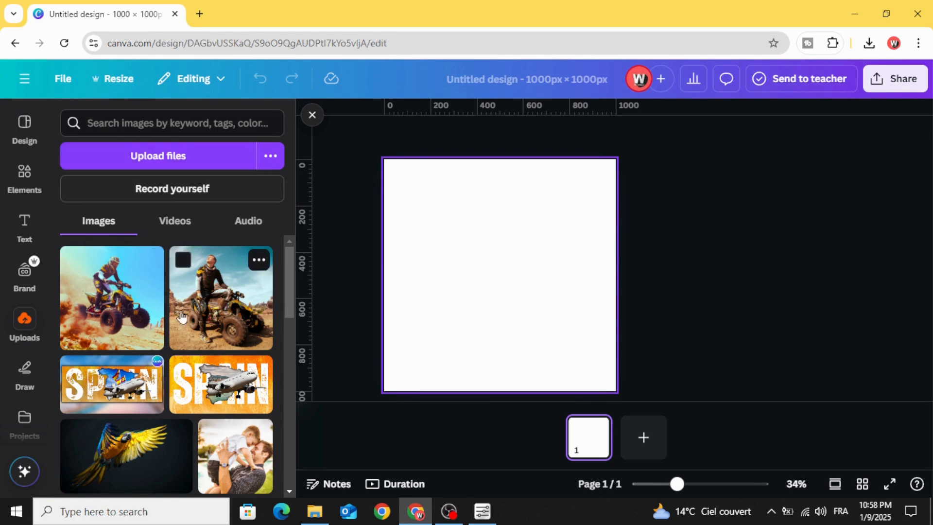
left_click_drag(203, 305, 438, 260)
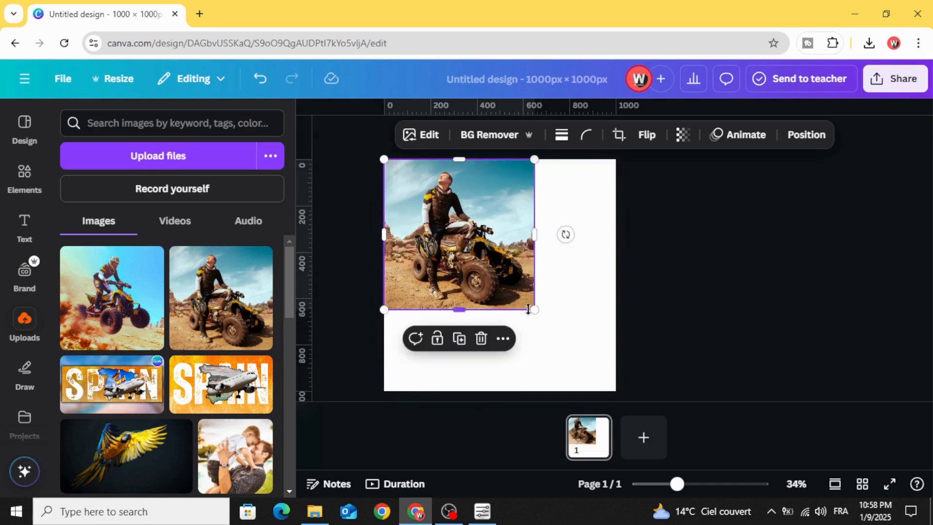
left_click_drag(531, 309, 616, 389)
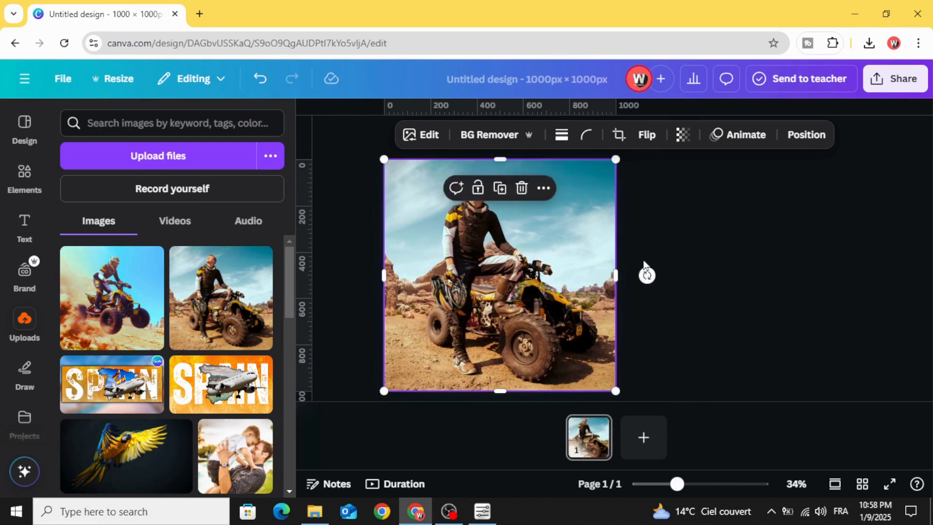
- Add a square shape over the photo and stretch it to cover the whole page
left_click(25, 173)
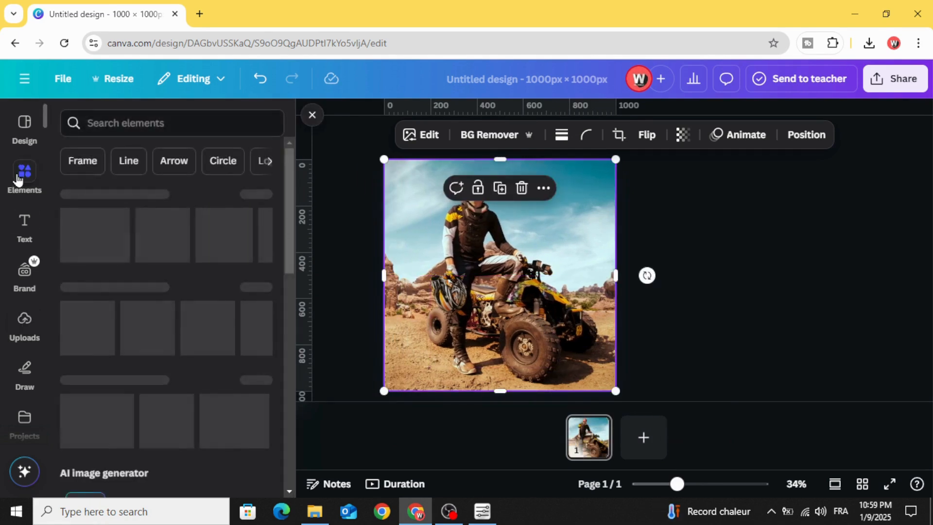
scroll(60, 220, "down", 1)
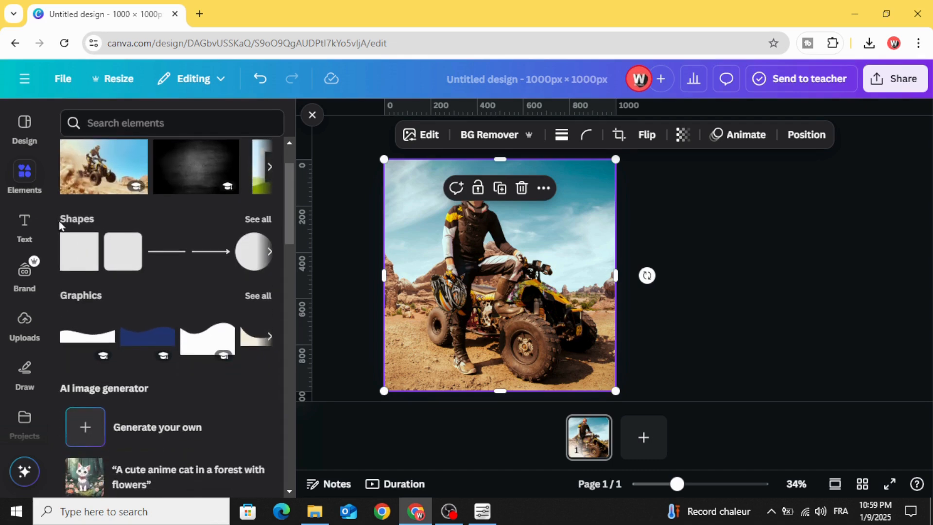
left_click(72, 259)
left_click_drag(488, 272, 418, 197)
left_click_drag(480, 197, 615, 202)
left_click_drag(543, 228, 548, 389)
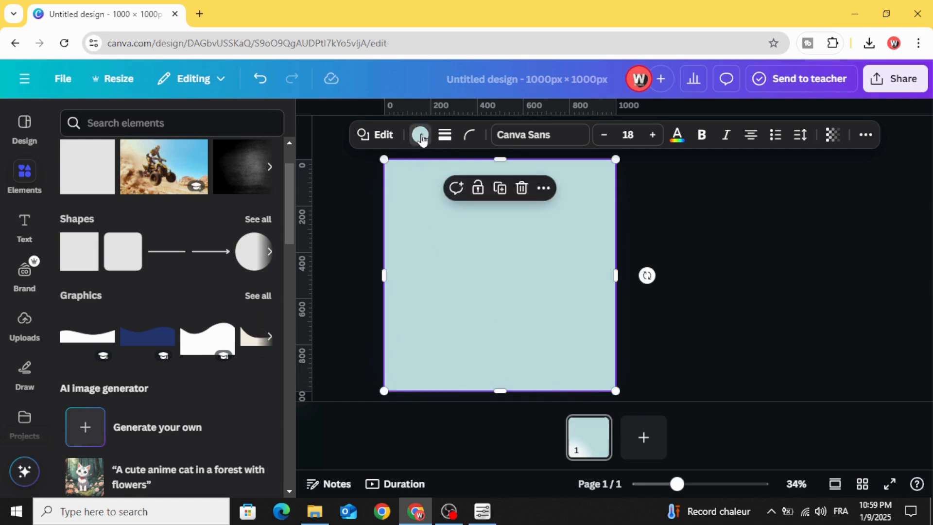
- Fill the square with the red-to-orange gradient and change its orange end colour to #FFBF00
left_click(420, 135)
scroll(168, 296, "down", 5)
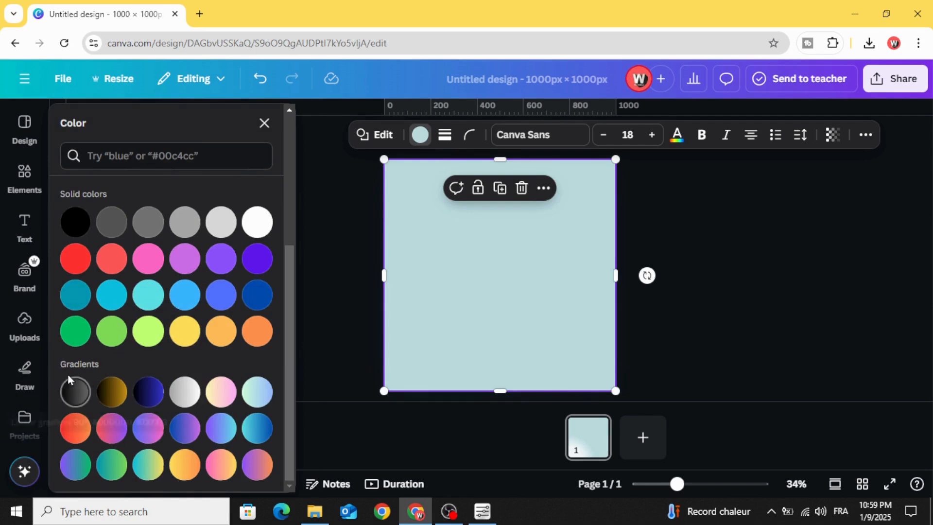
left_click(71, 428)
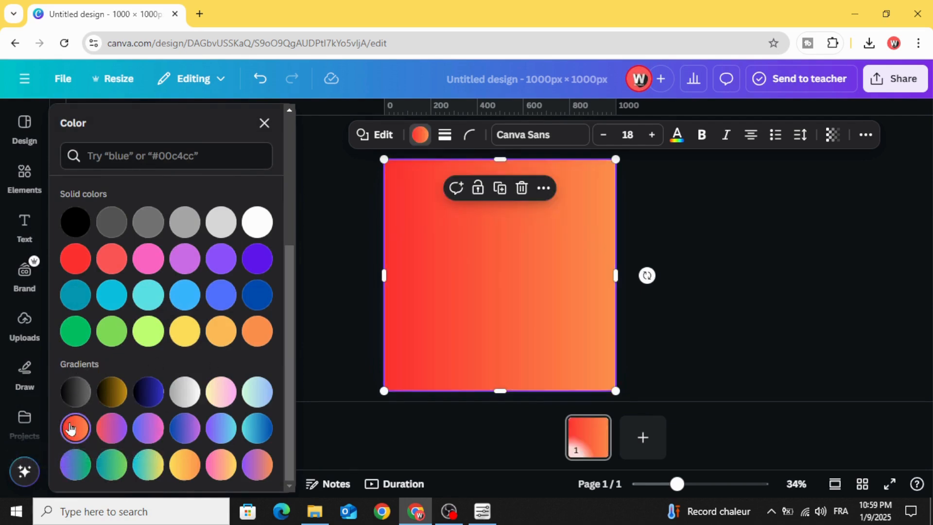
scroll(90, 425, "up", 5)
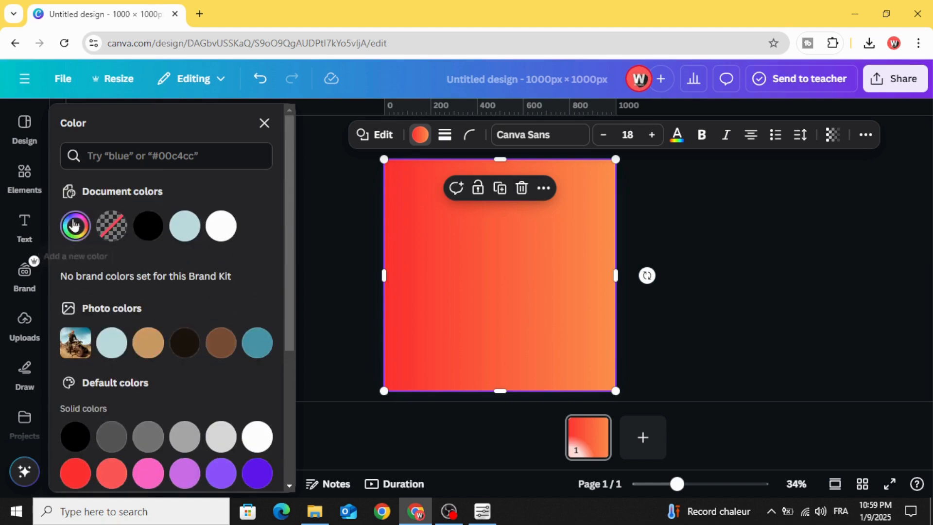
left_click(73, 225)
left_click(121, 326)
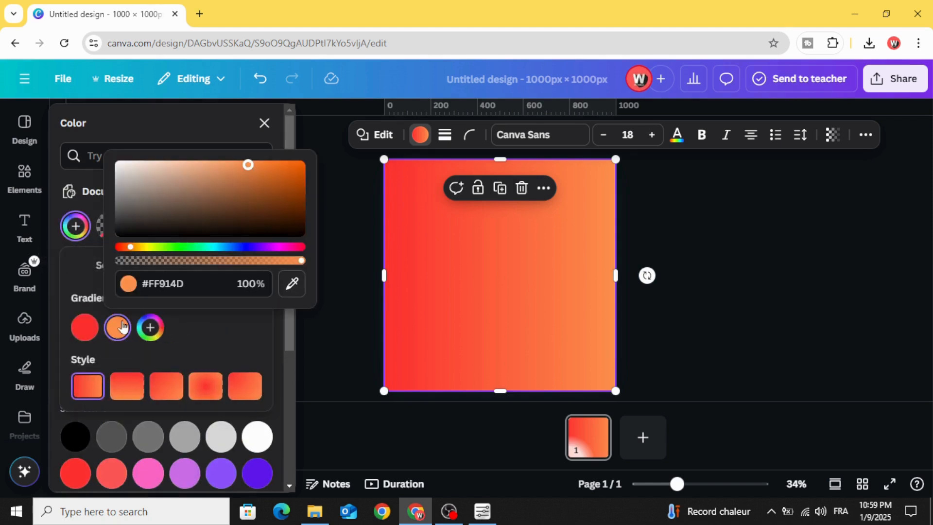
left_click(141, 249)
left_click_drag(225, 222, 339, 147)
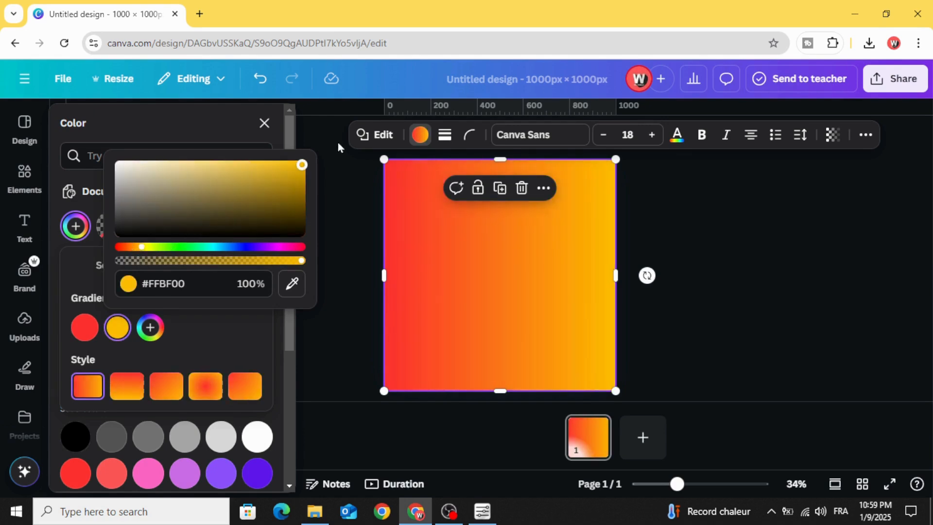
- Set the square's gradient style to vertical, running from red at the upper edge to yellow at the lower edge
left_click(122, 389)
left_click(173, 389)
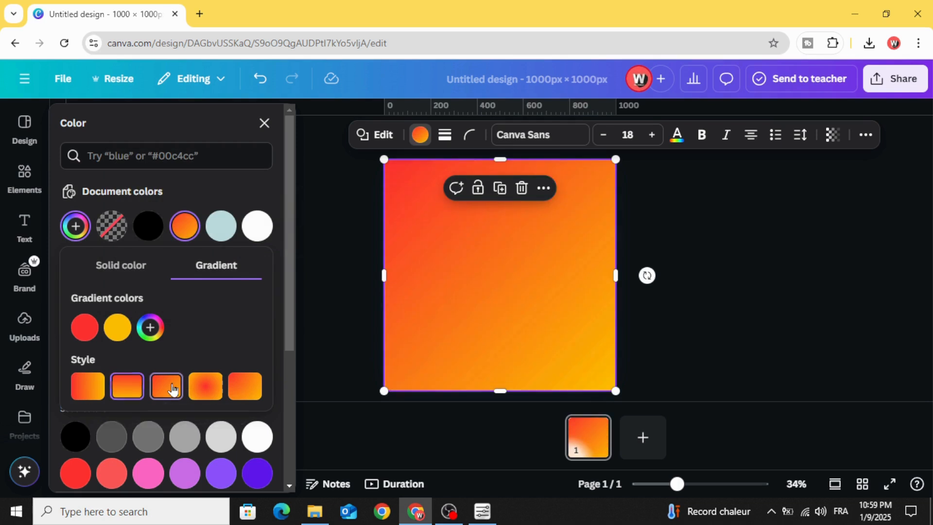
left_click(128, 391)
left_click(346, 267)
left_click(345, 266)
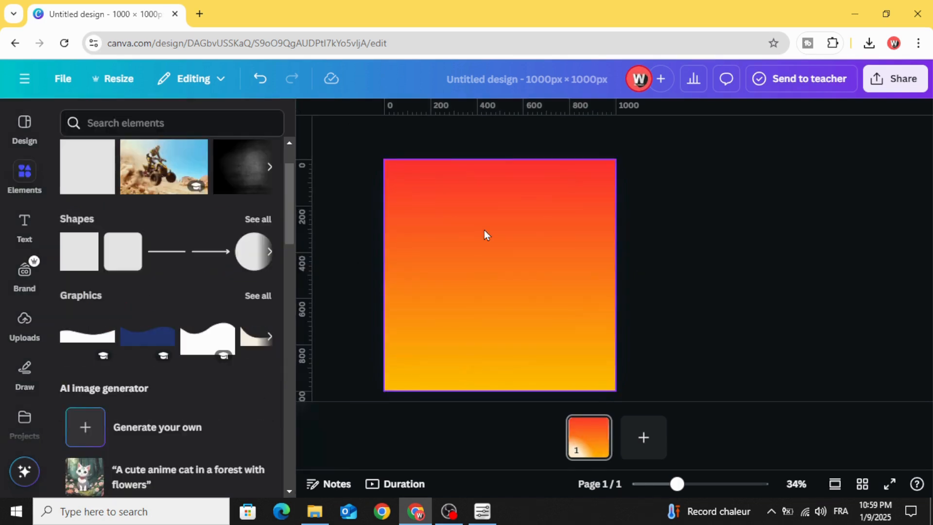
- Set the gradient square's transparency to 70 so the photo shows through
left_click(488, 233)
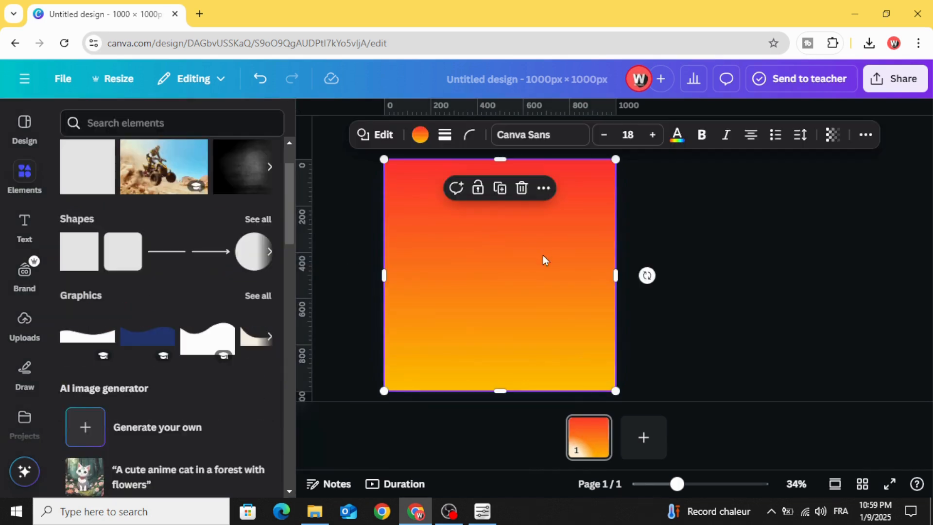
left_click(831, 136)
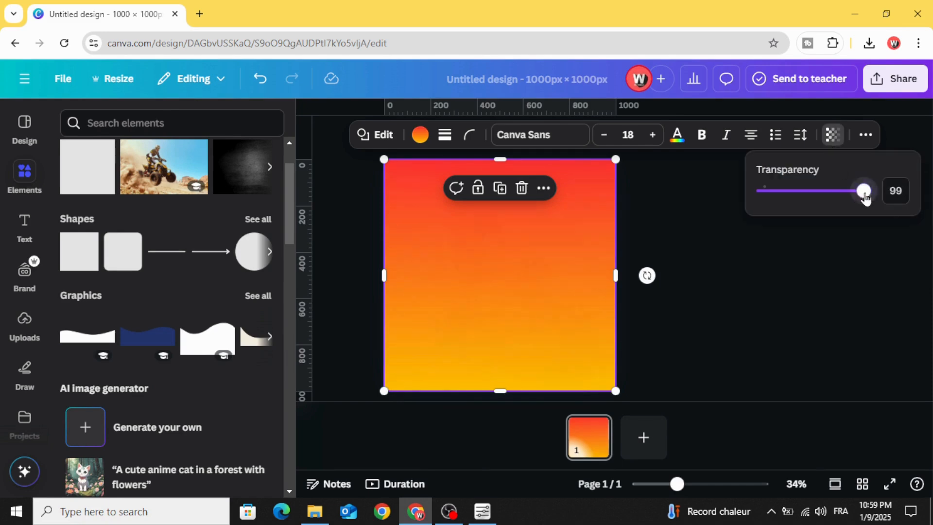
left_click_drag(864, 194, 833, 198)
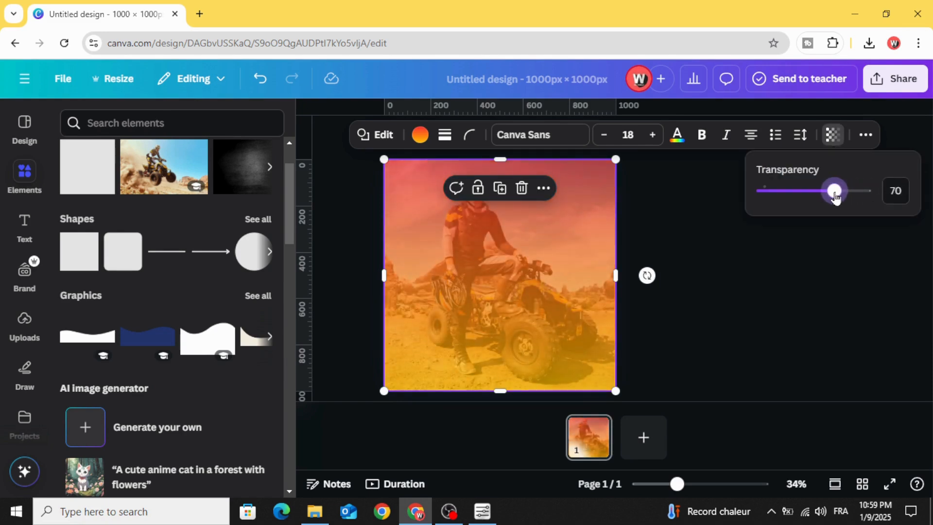
left_click(705, 253)
left_click(705, 253)
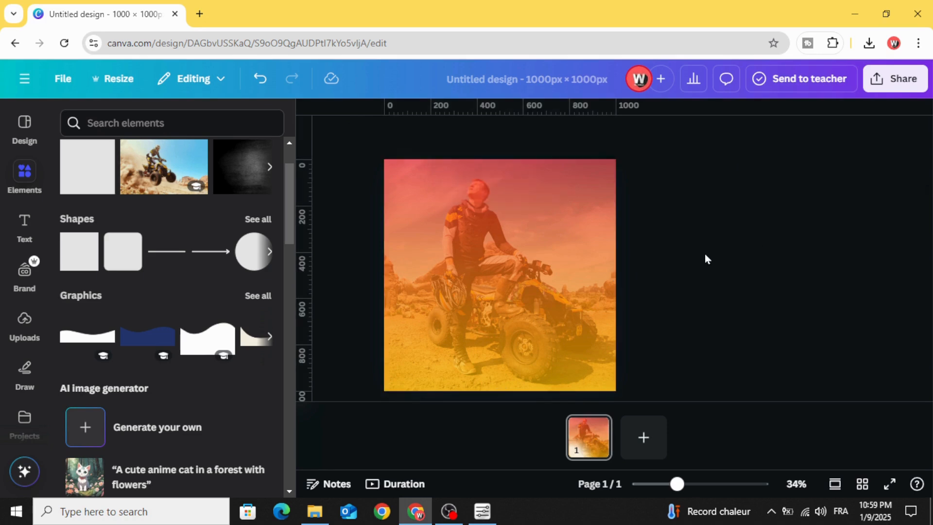
- Open the full collection of frames in the elements library and search it for "q"
left_click(19, 171)
scroll(95, 202, "down", 3)
scroll(95, 202, "up", 4)
scroll(99, 209, "down", 7)
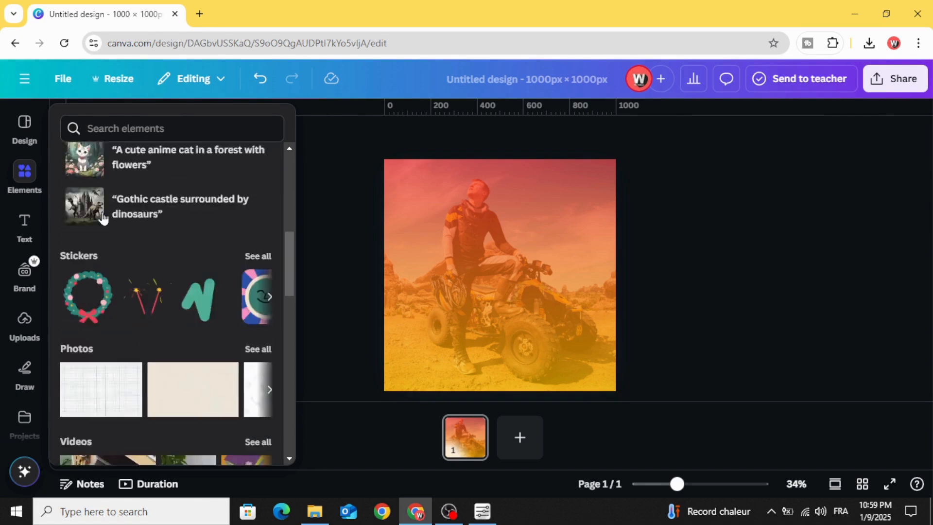
scroll(109, 223, "down", 15)
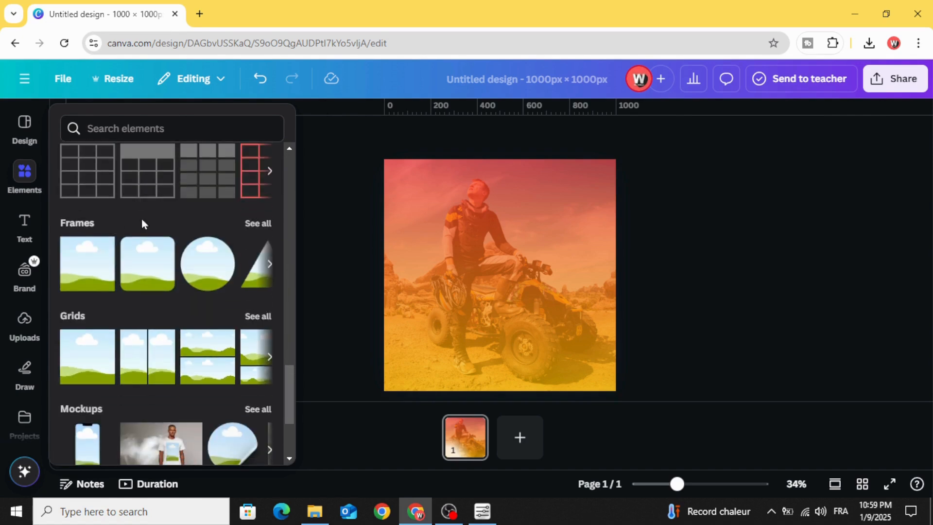
left_click(259, 224)
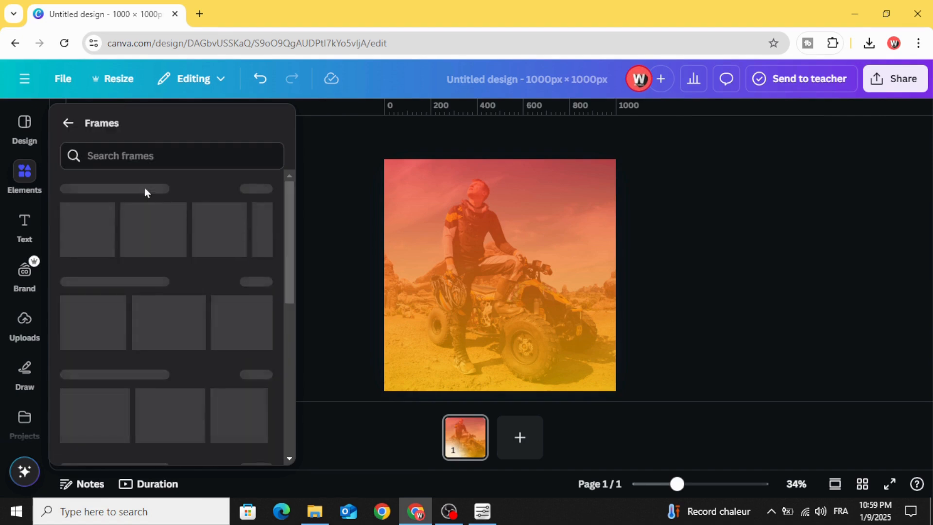
left_click(130, 152)
type("q")
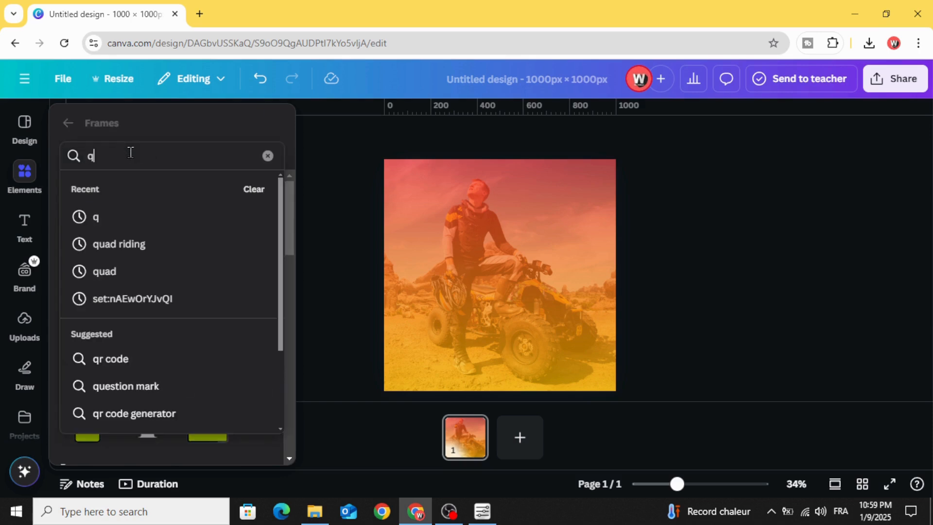
key("Return")
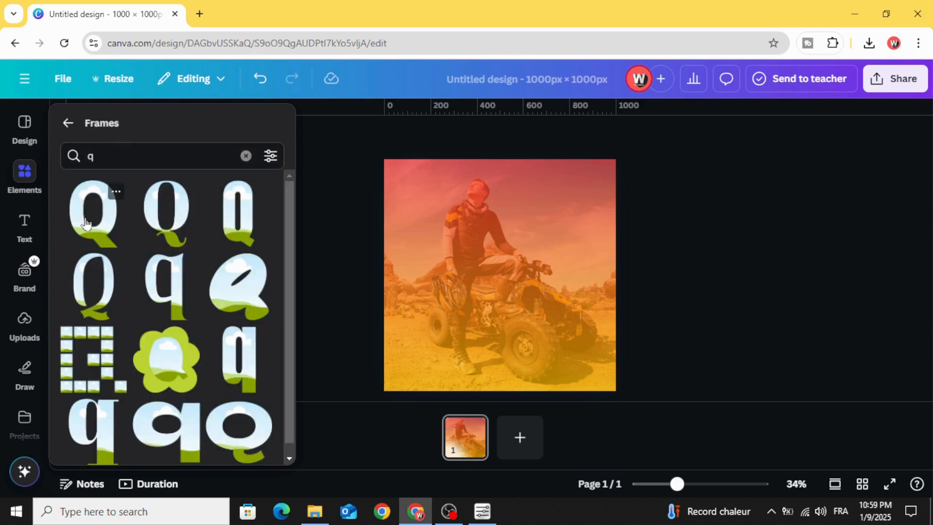
- Add the bold capital Q frame and shrink it in the page's upper-left corner
left_click(86, 223)
left_click_drag(495, 278, 432, 233)
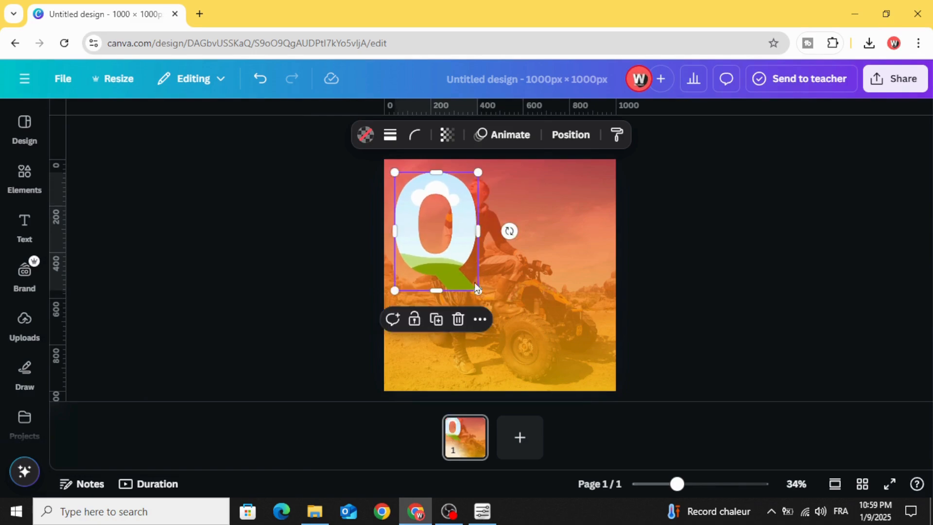
left_click_drag(476, 291, 445, 244)
- Search the frames for "u", add the bold capital U frame and size it to match beside the Q
left_click(27, 187)
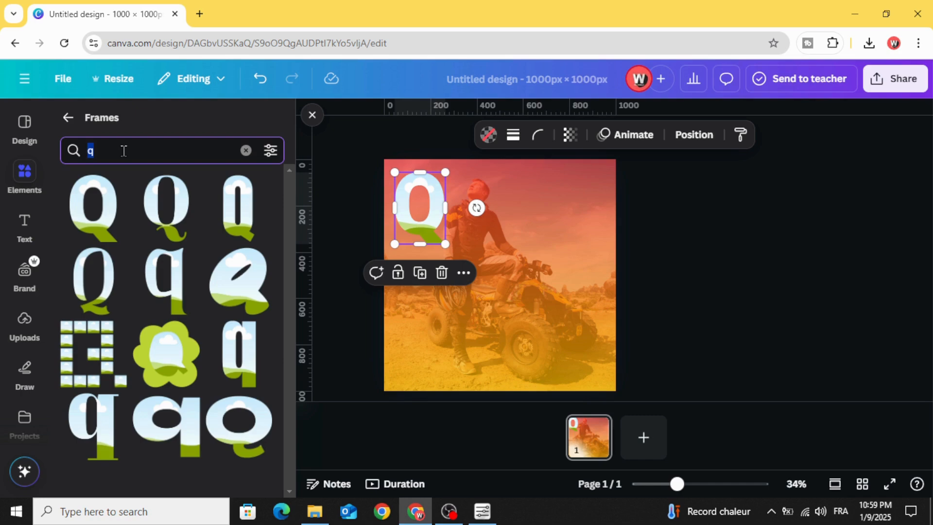
type("u")
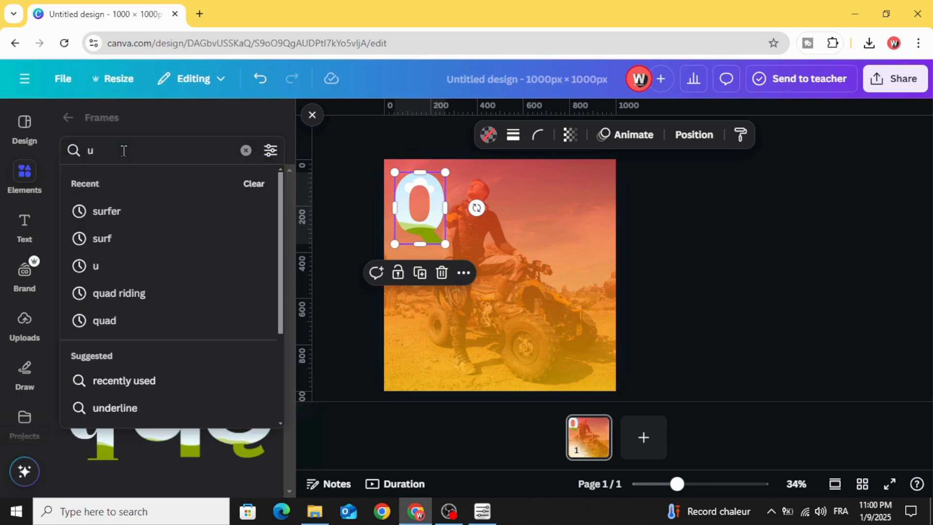
key("Return")
left_click(93, 206)
left_click_drag(466, 285, 468, 242)
left_click_drag(527, 283, 500, 244)
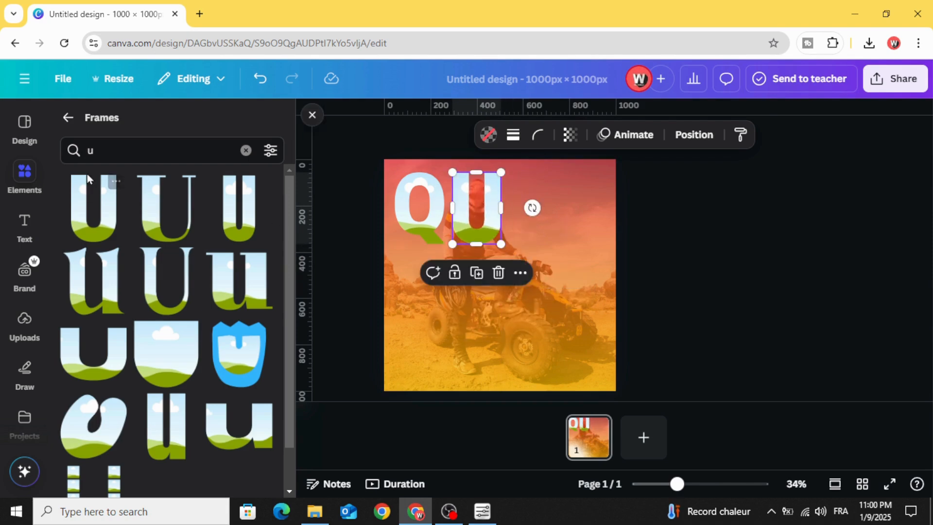
- Search the frames for "a", add the bold capital A frame and scale it down beside the U
left_click(115, 151)
type("a")
key("Return")
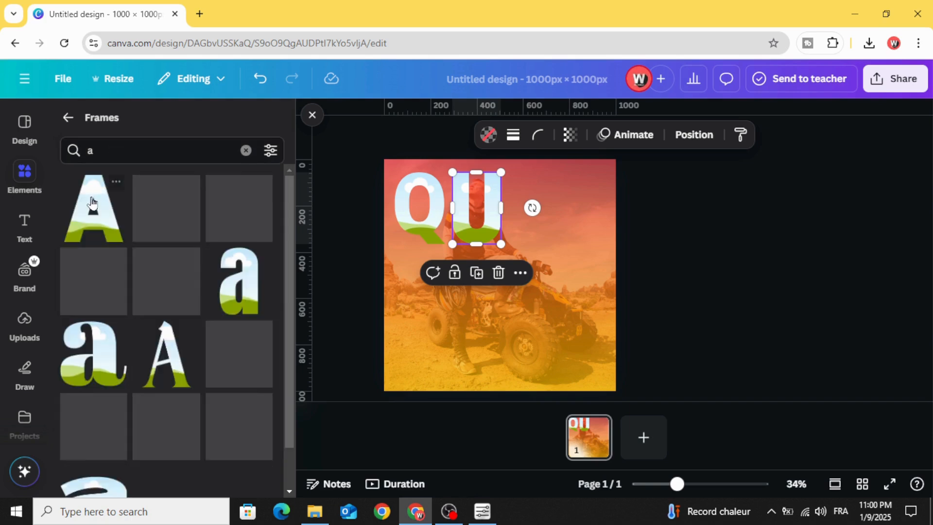
left_click(94, 208)
left_click_drag(494, 272, 546, 235)
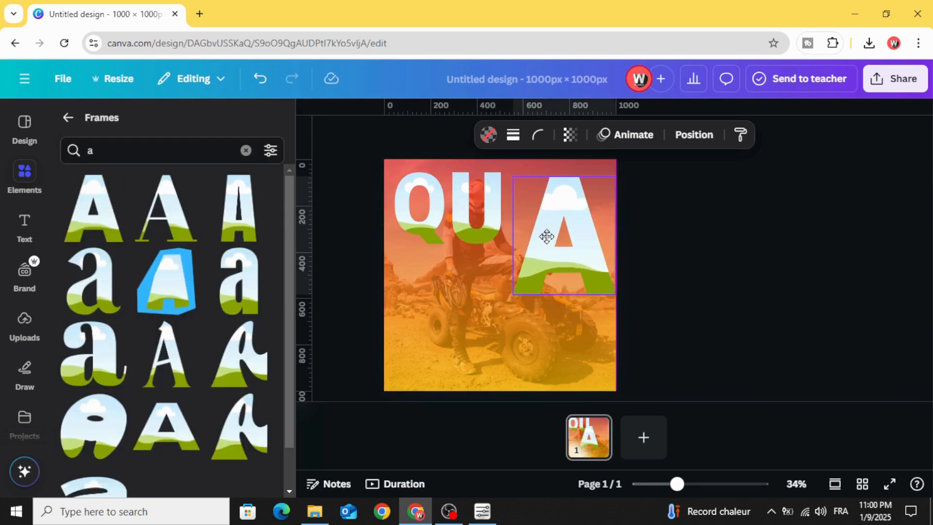
left_click_drag(615, 291, 572, 239)
- Search the frames for "d", add the bold capital D frame and scale it down beside the A
left_click(140, 153)
type("d")
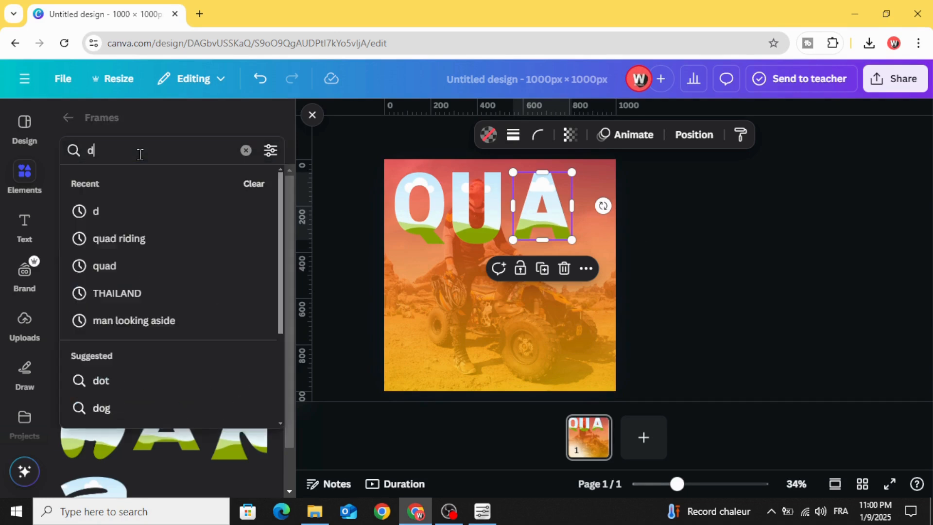
key("Return")
left_click(111, 183)
left_click_drag(487, 260, 589, 220)
left_click_drag(656, 290, 617, 240)
- Adjust the letter frames' sizes and spacing so QUAD forms an even row across the page
left_click(420, 222)
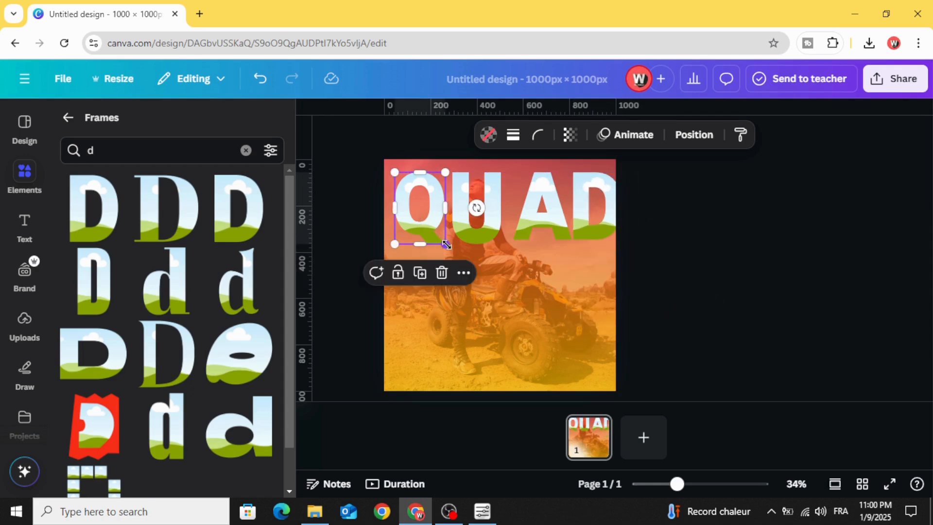
left_click_drag(446, 244, 584, 228)
left_click(536, 230)
left_click(585, 233)
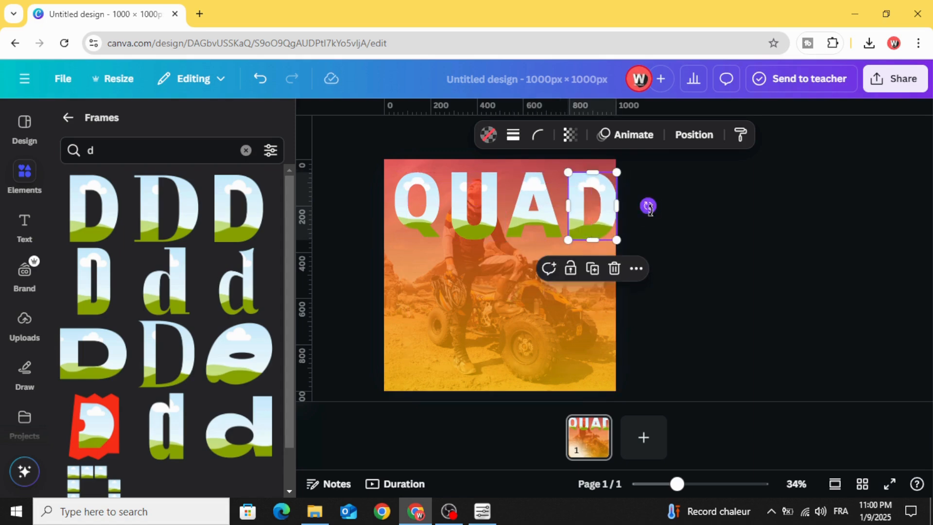
left_click(648, 206)
- Select all four letter frames, scale them down together and centre the word QUAD near the page's upper edge
left_click_drag(689, 197, 424, 220)
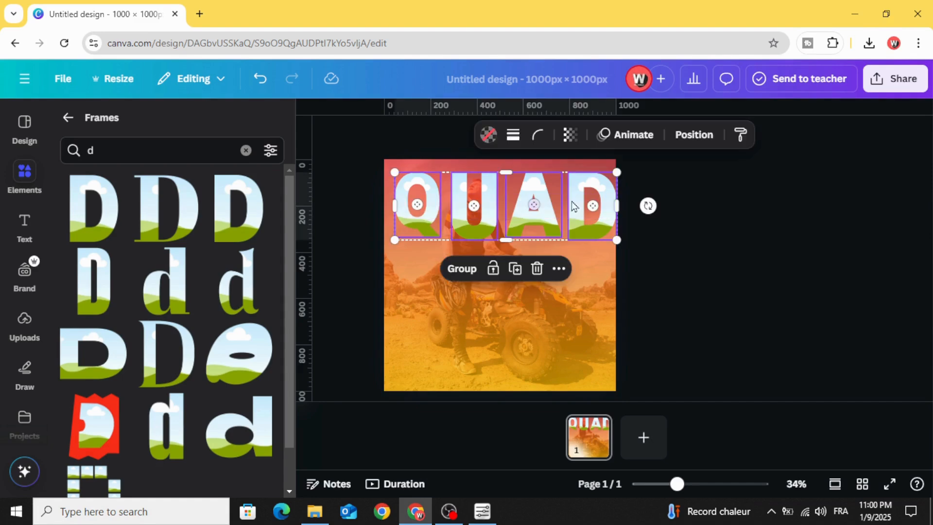
left_click_drag(621, 171, 593, 180)
left_click_drag(504, 222, 514, 211)
left_click(670, 209)
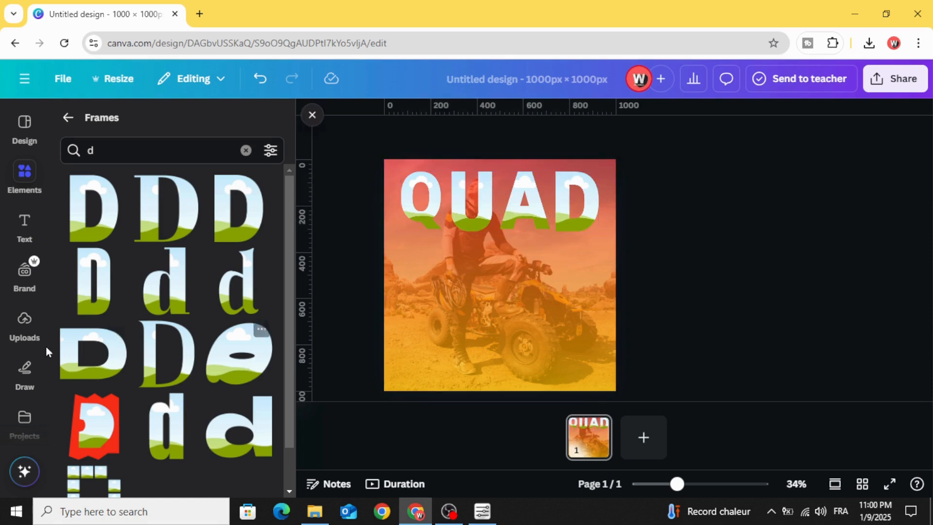
- Fill the Q frame with the uploaded photo of the rider seated on the quad, and scale the image inside it to cover the page
left_click(18, 324)
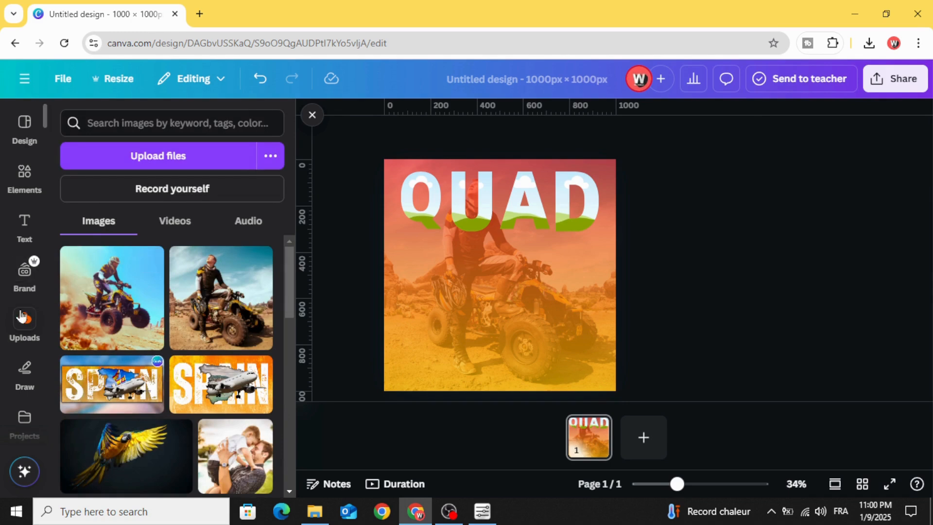
left_click(203, 307)
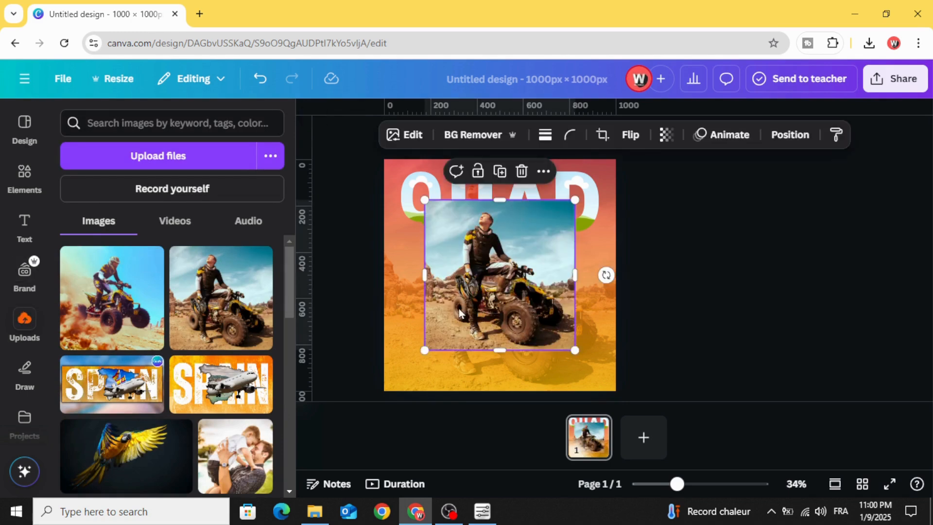
left_click_drag(460, 311, 498, 345)
left_click_drag(483, 304, 411, 226)
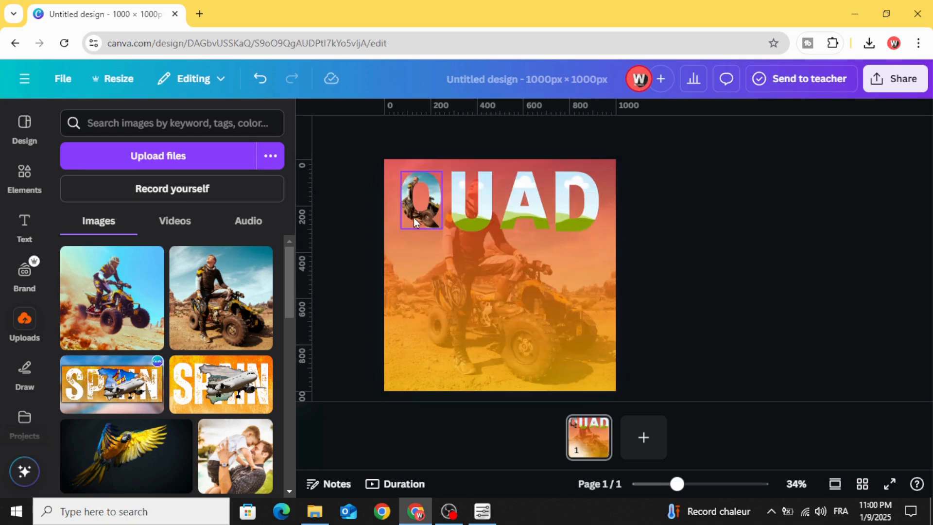
double_click(414, 216)
left_click_drag(389, 165, 415, 190)
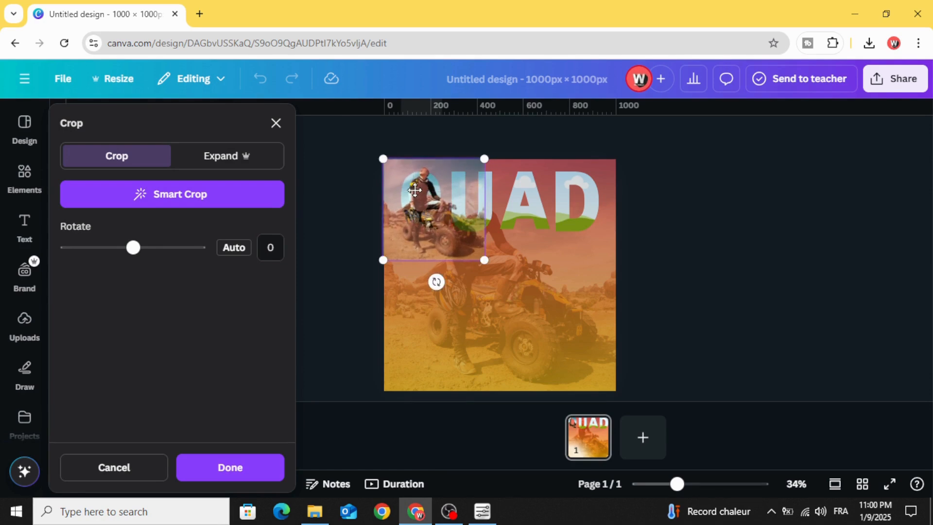
left_click_drag(477, 252, 620, 377)
left_click(653, 349)
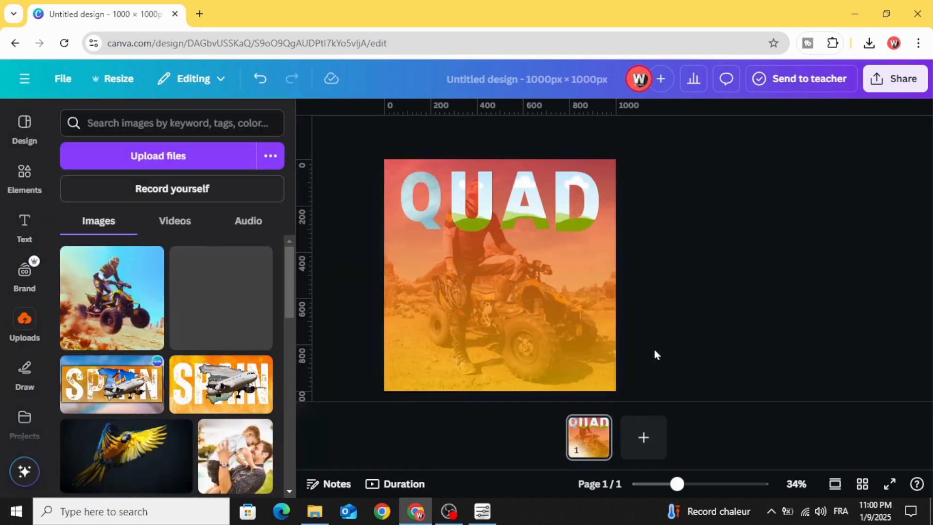
- Fill the U frame with the same rider photo and enlarge the image inside it to line up with the background
left_click_drag(221, 298, 461, 216)
double_click(459, 211)
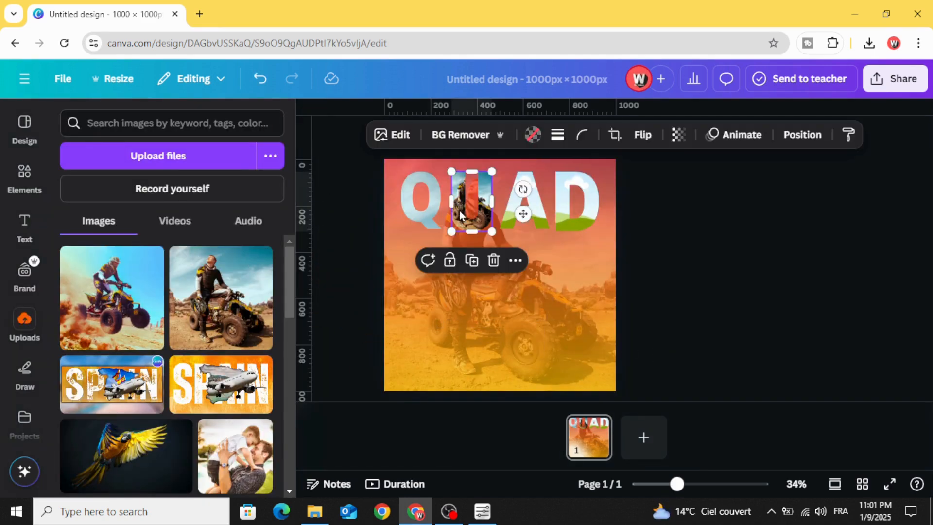
mouse_move(431, 253)
left_mouse_down()
mouse_move(371, 316)
mouse_move(419, 265)
mouse_move(439, 262)
left_mouse_up()
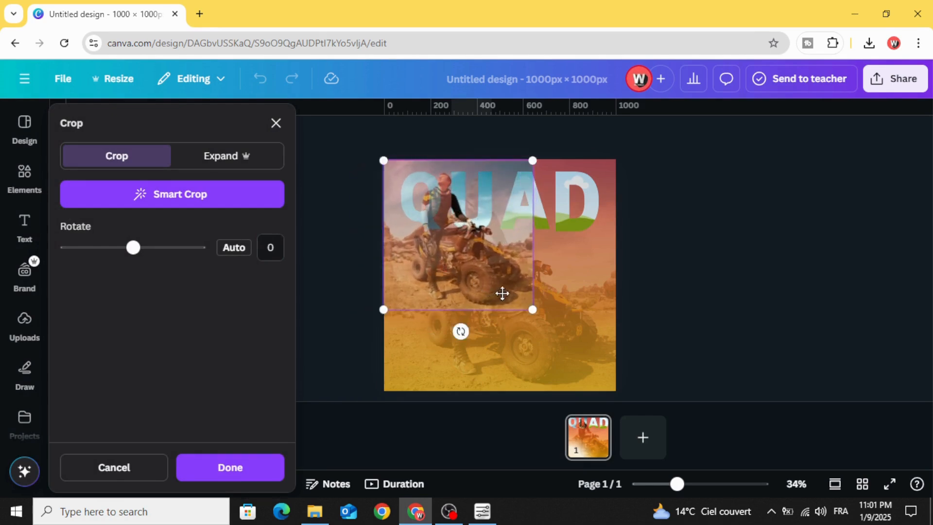
left_click_drag(533, 316, 637, 380)
left_click(656, 352)
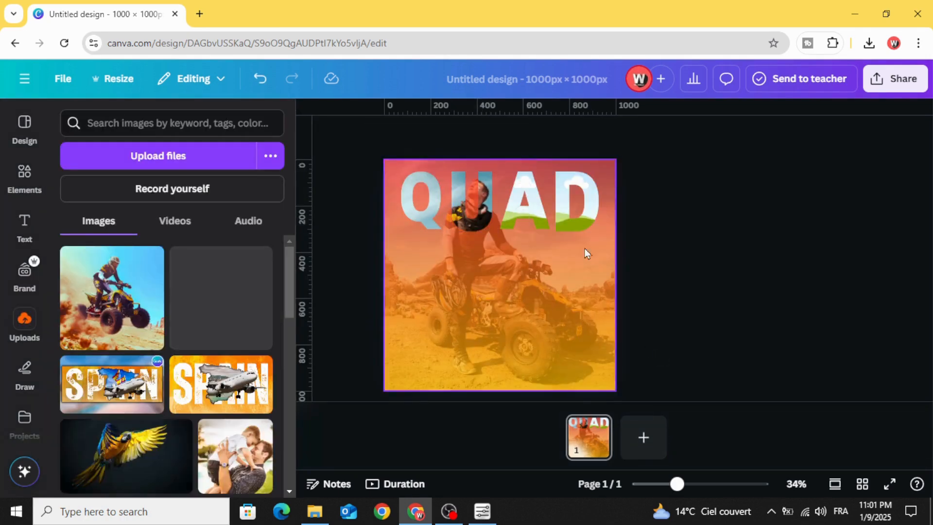
- Fill the A frame with the seated rider photo and scale its image to match the full-page background
left_click_drag(205, 280, 341, 384)
double_click(511, 212)
left_click_drag(412, 272, 467, 284)
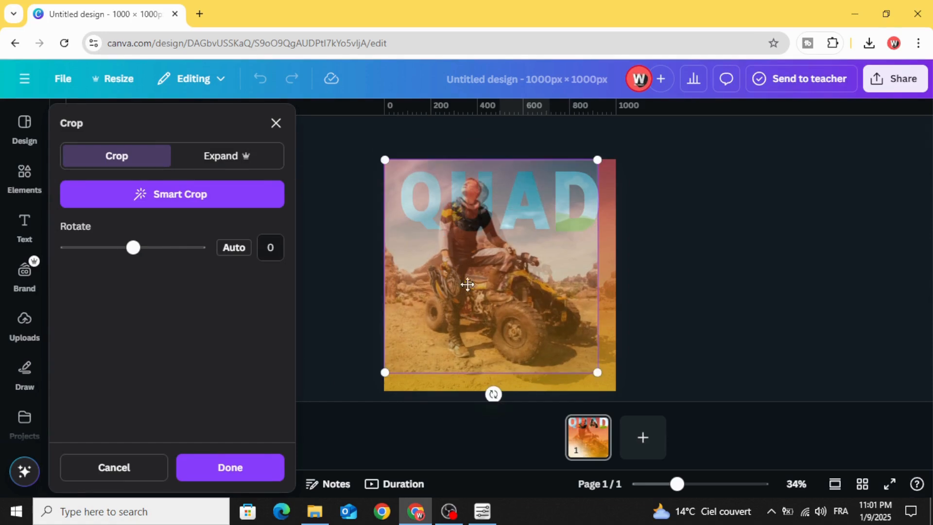
left_click_drag(599, 373, 617, 390)
left_click(678, 339)
- Fill the D frame with the seated rider photo and reposition and enlarge its image to align with the background
left_click_drag(221, 297, 385, 388)
double_click(563, 214)
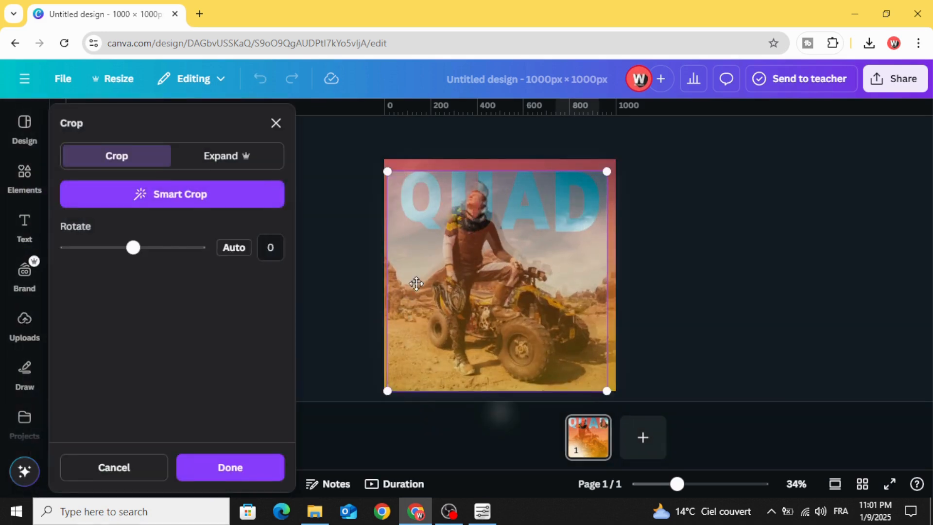
left_click_drag(415, 283, 414, 275)
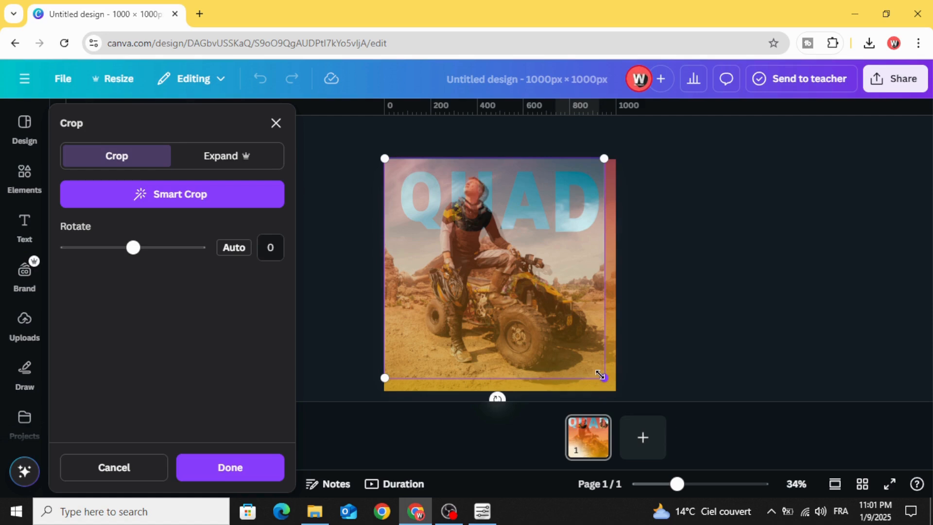
left_click_drag(600, 375, 610, 384)
left_click(672, 354)
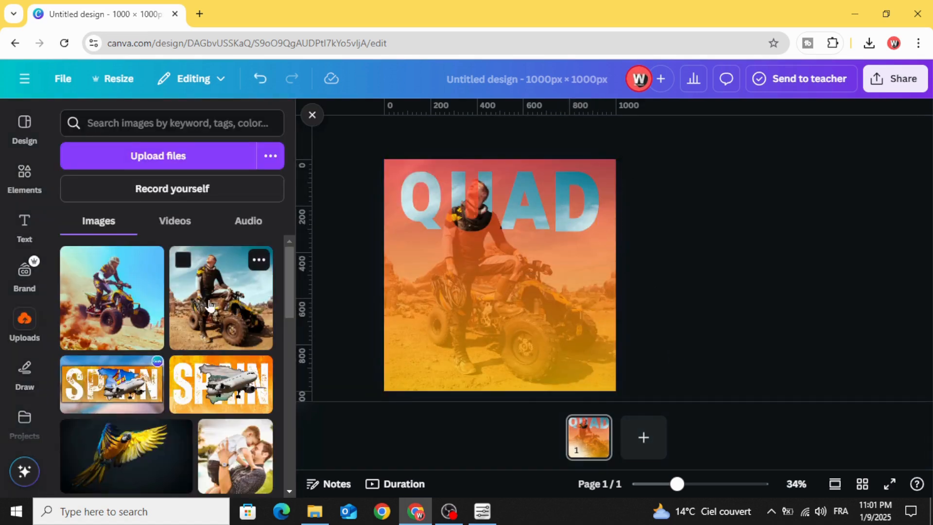
- Add the seated rider photo at full page size, then crop all four sides to leave a centred rectangle around the quad below QUAD
left_click(210, 304)
left_click_drag(479, 296, 516, 334)
left_click_drag(465, 240, 384, 161)
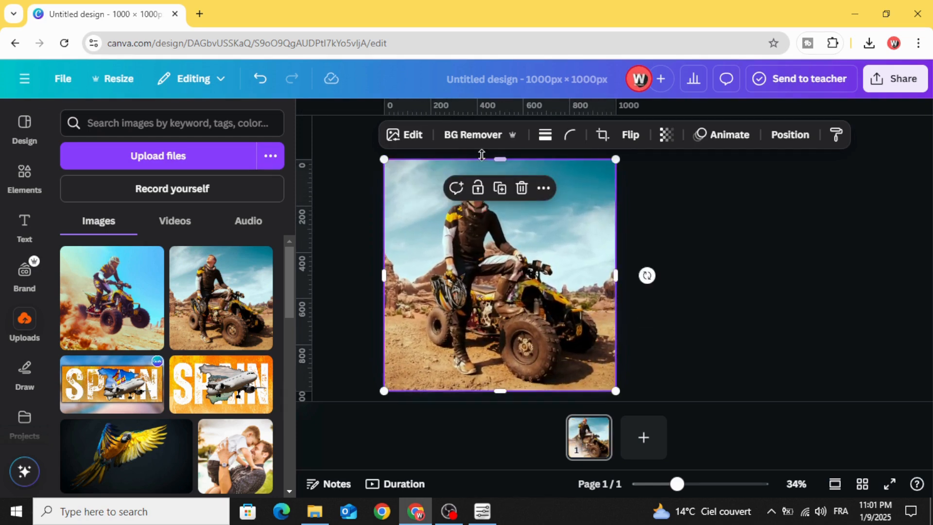
left_click_drag(487, 154, 501, 242)
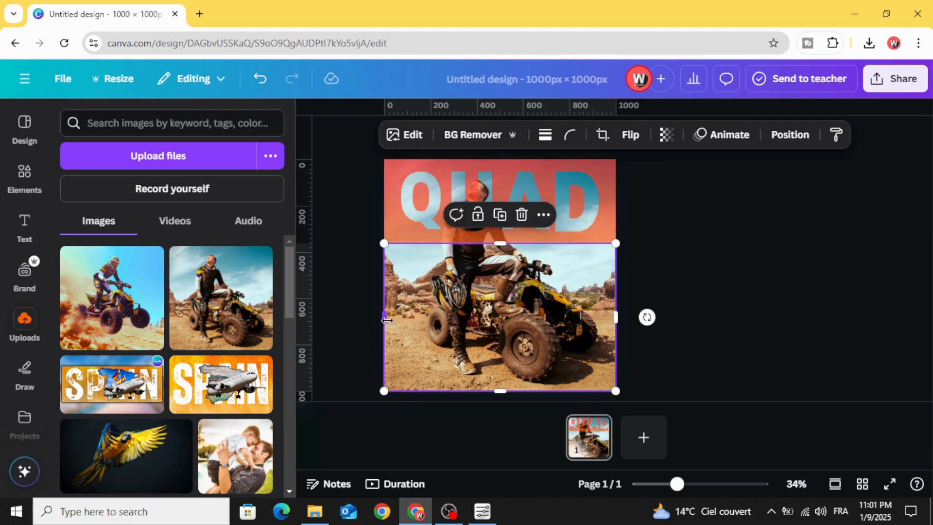
left_click_drag(386, 320, 407, 318)
left_click_drag(618, 321, 598, 322)
left_click_drag(529, 391, 531, 355)
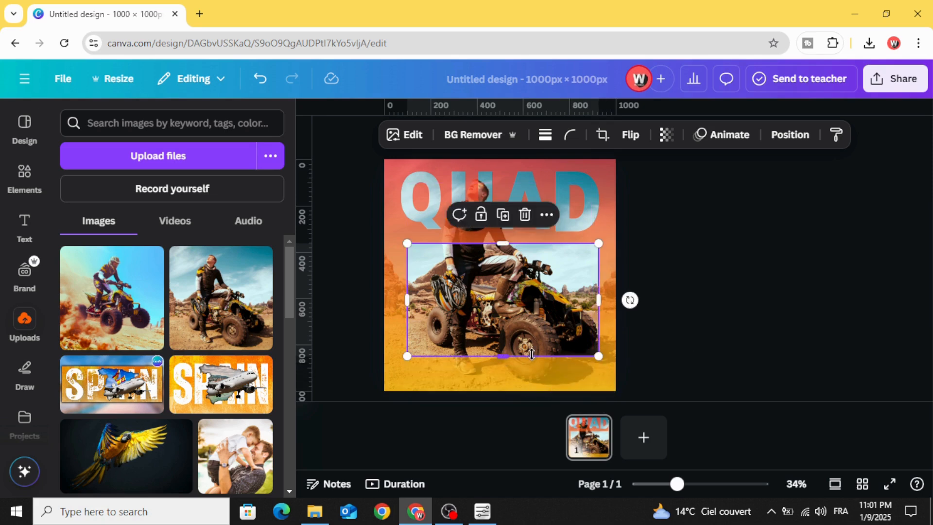
- Set the cropped photo's corner rounding to 100 and give it a solid border with a weight of 20
left_click(570, 136)
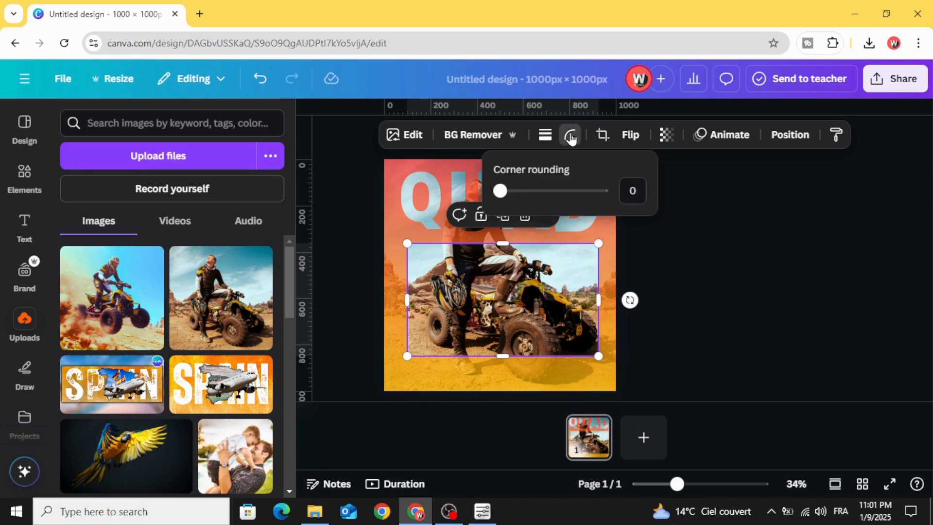
left_click_drag(513, 192, 611, 198)
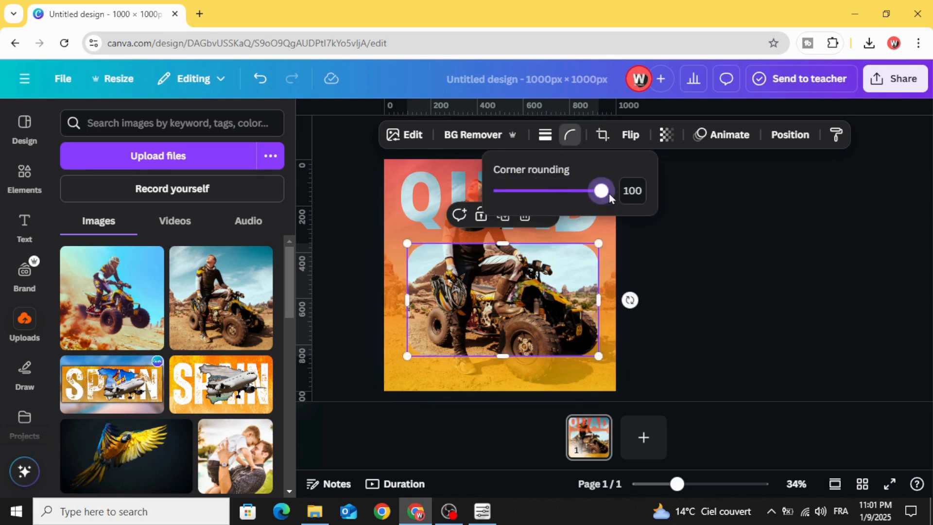
left_click(545, 137)
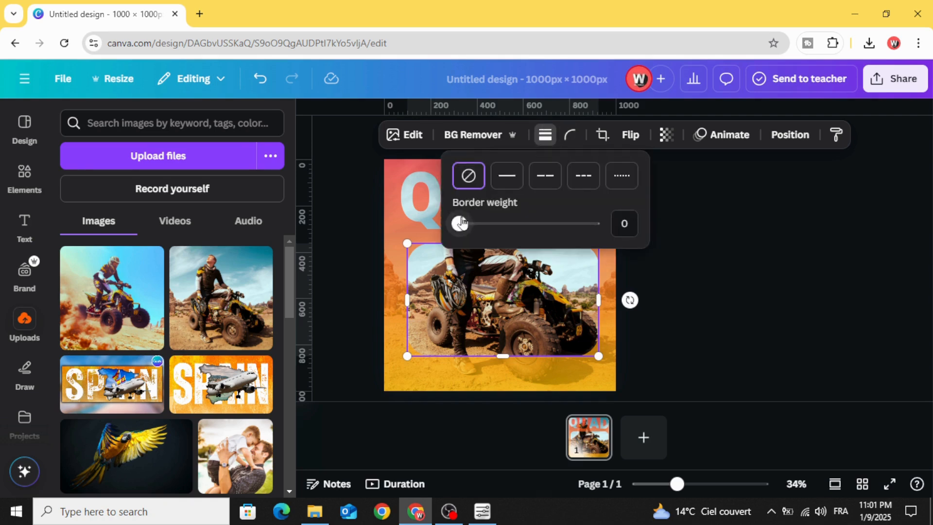
left_click_drag(462, 223, 484, 224)
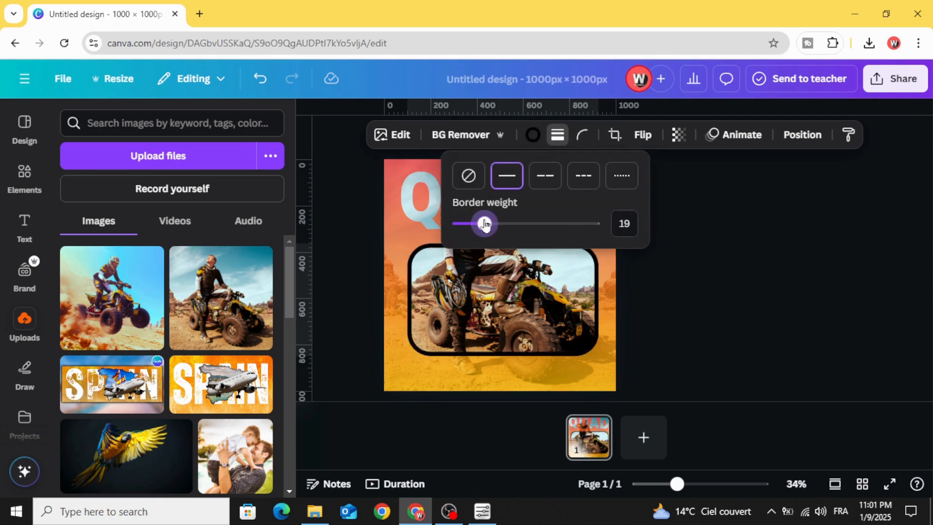
left_click_drag(484, 223, 485, 228)
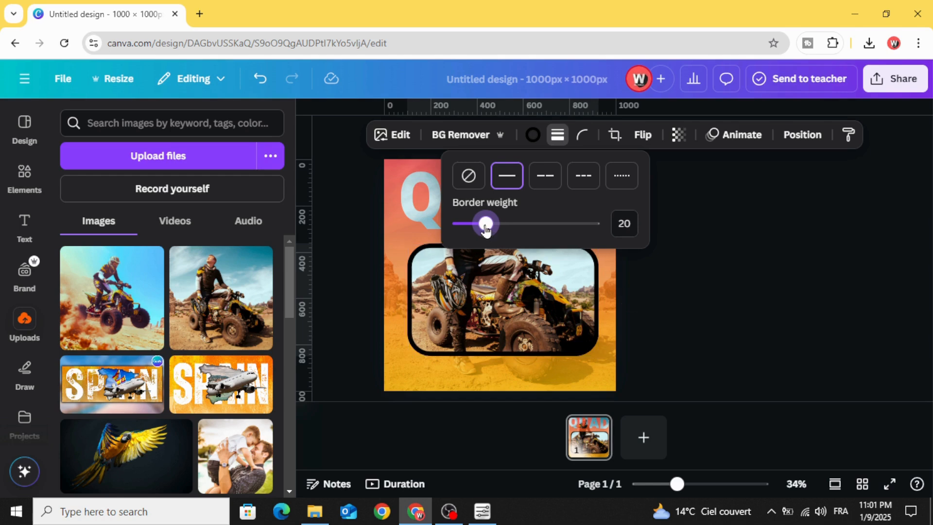
- Colour the photo's border with the document gradient #ff3131 to #ffbf00 and change the gradient style to diagonal linear
left_click(533, 136)
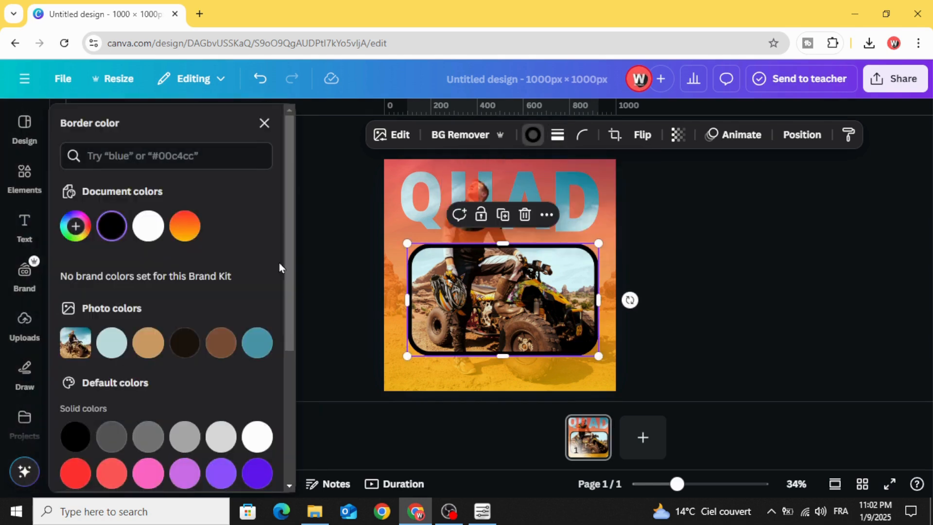
left_click(187, 227)
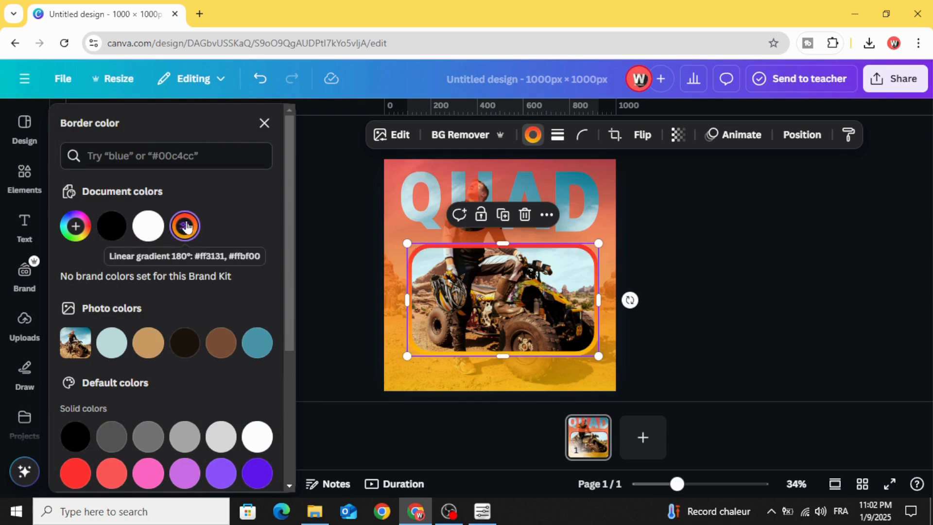
left_click(185, 229)
left_click(156, 386)
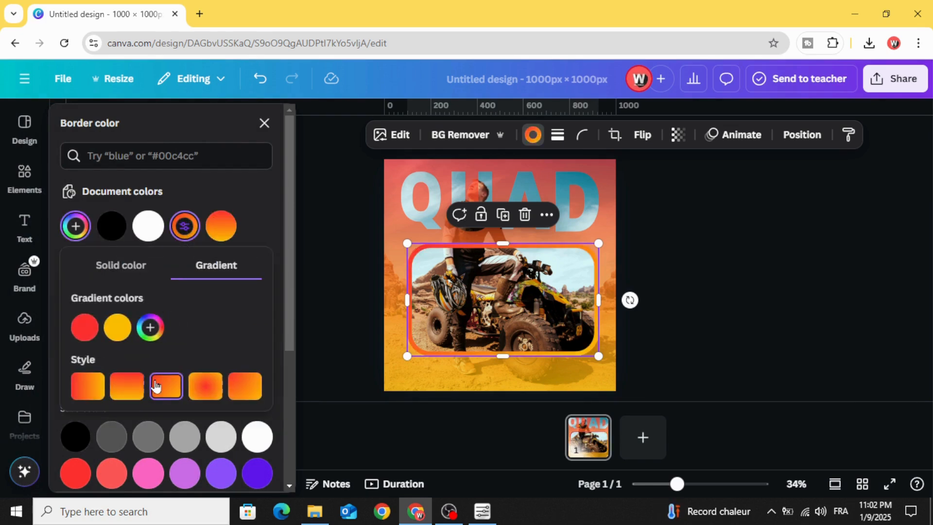
left_click(701, 282)
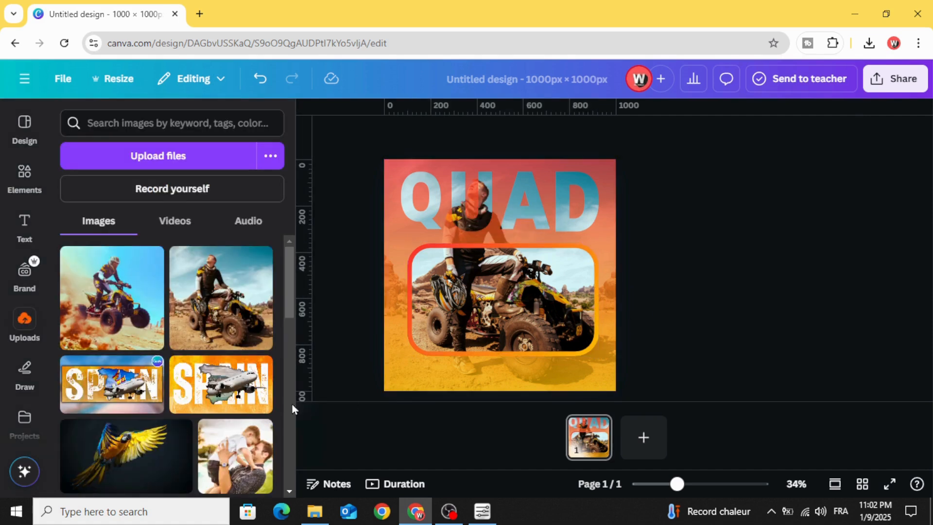
- Add another copy of the seated rider photo, scale it to cover the whole page and remove its background
left_click(213, 305)
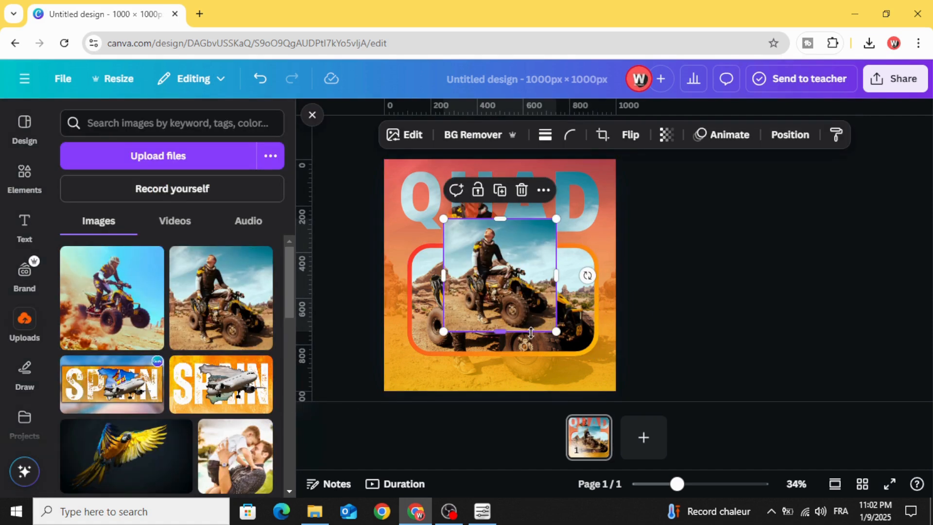
left_click_drag(556, 332, 616, 391)
left_click_drag(444, 219, 377, 172)
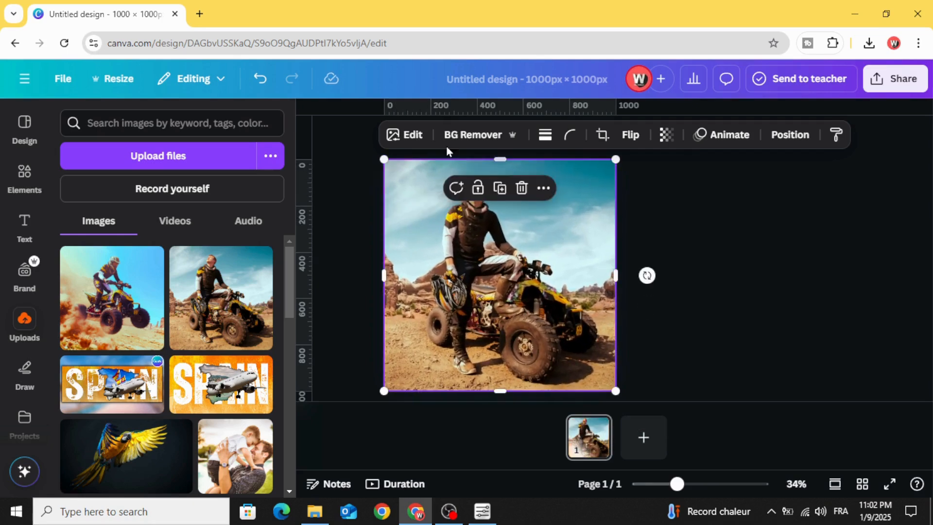
left_click(472, 137)
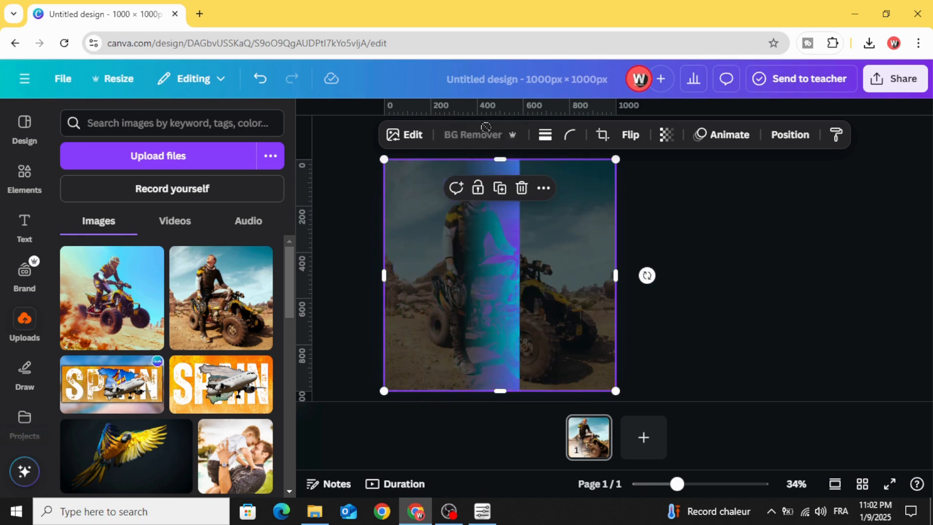
left_click(707, 230)
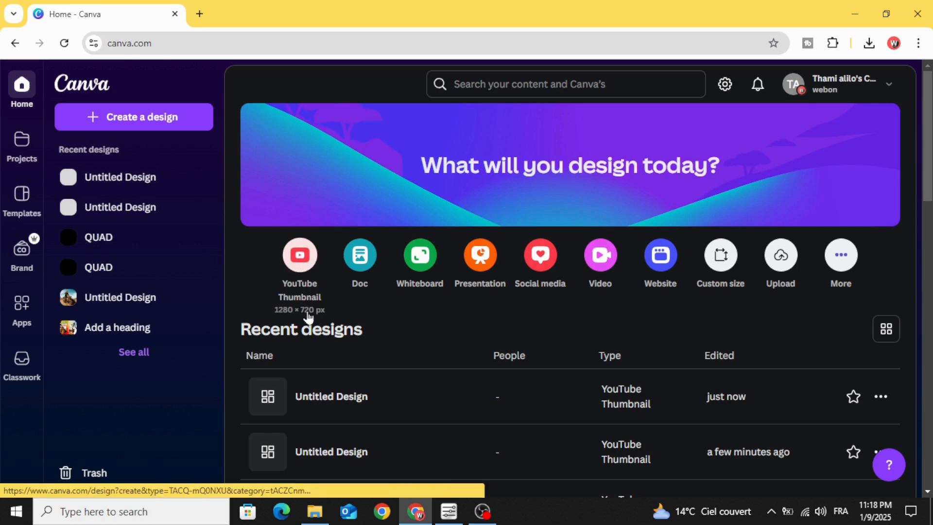
- Create a new 1280 × 720 px YouTube Thumbnail design and set its page background to black
left_click(295, 259)
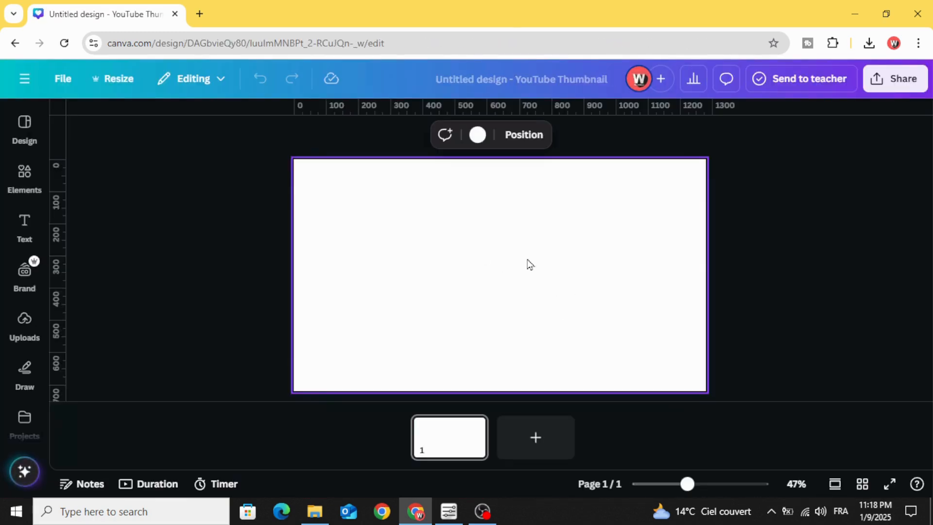
left_click(480, 135)
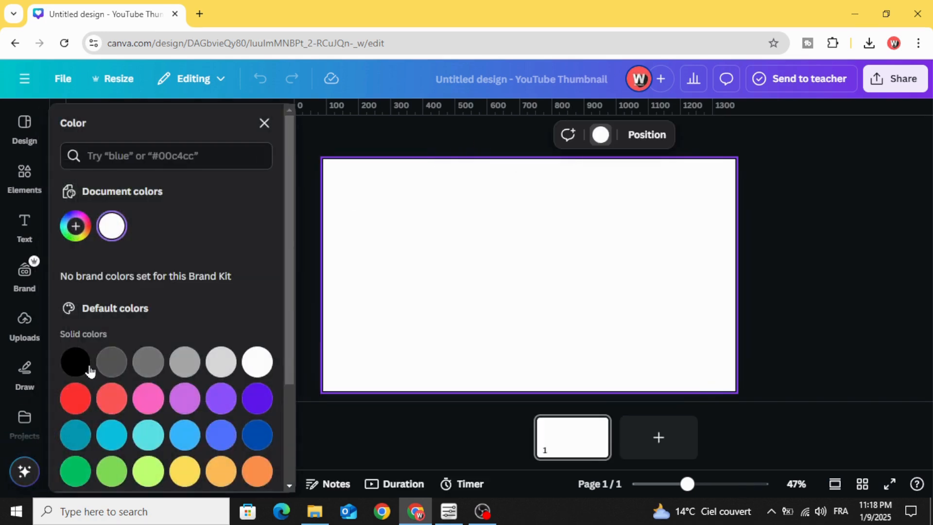
left_click(78, 362)
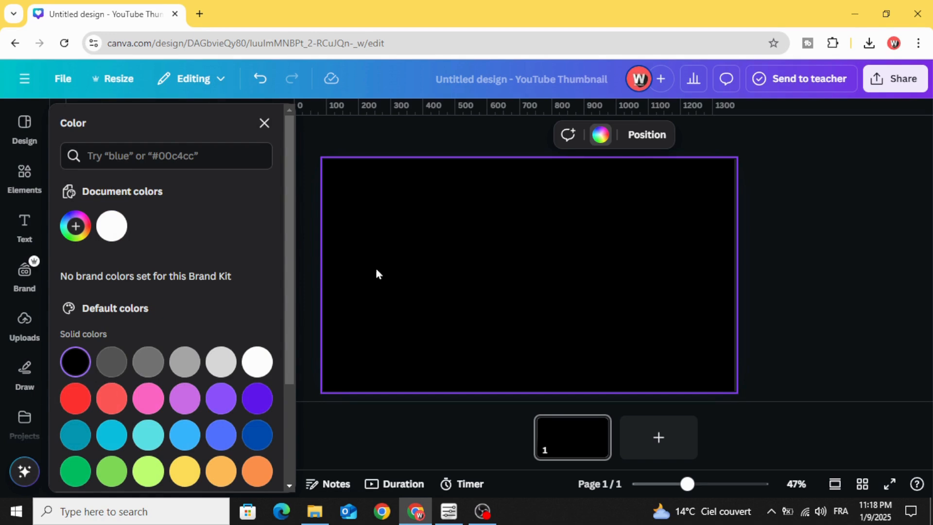
- Search the element graphics for "wave" and add the light grey wave shape to the page
left_click(22, 181)
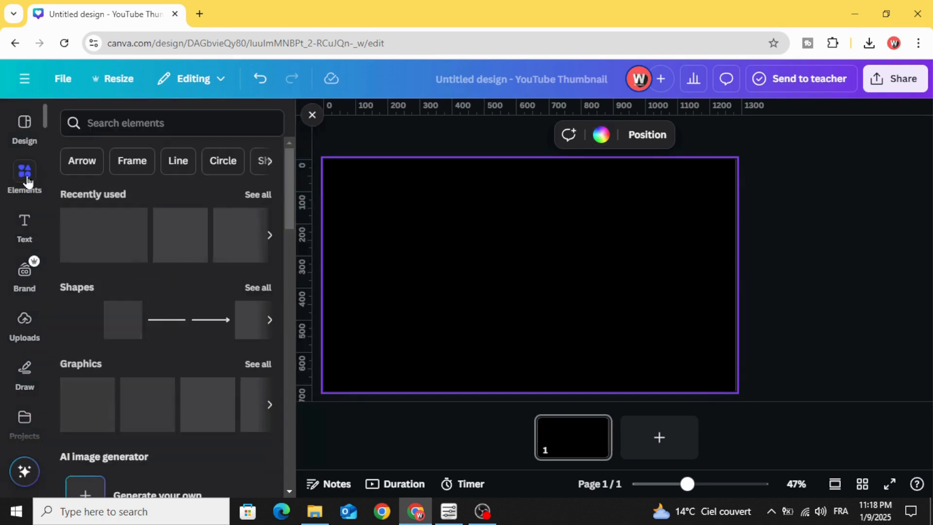
left_click(134, 122)
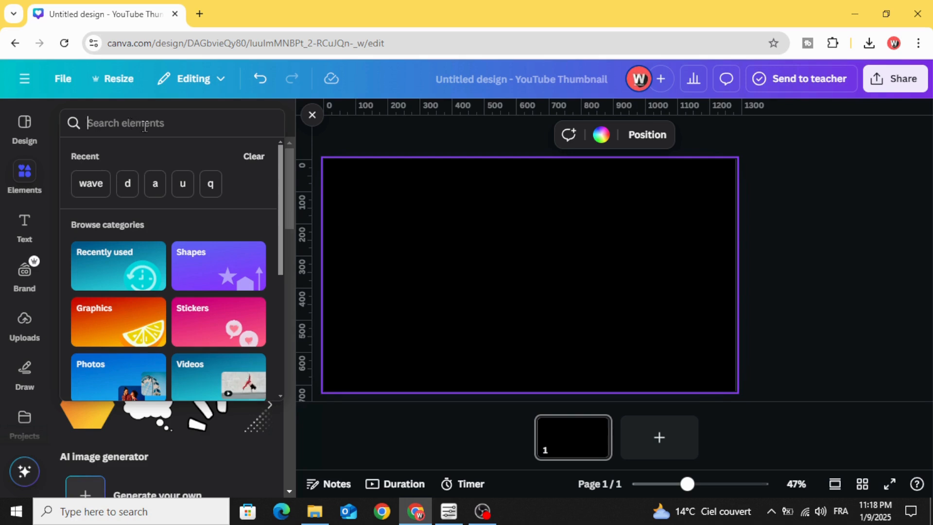
type("wave")
key("Return")
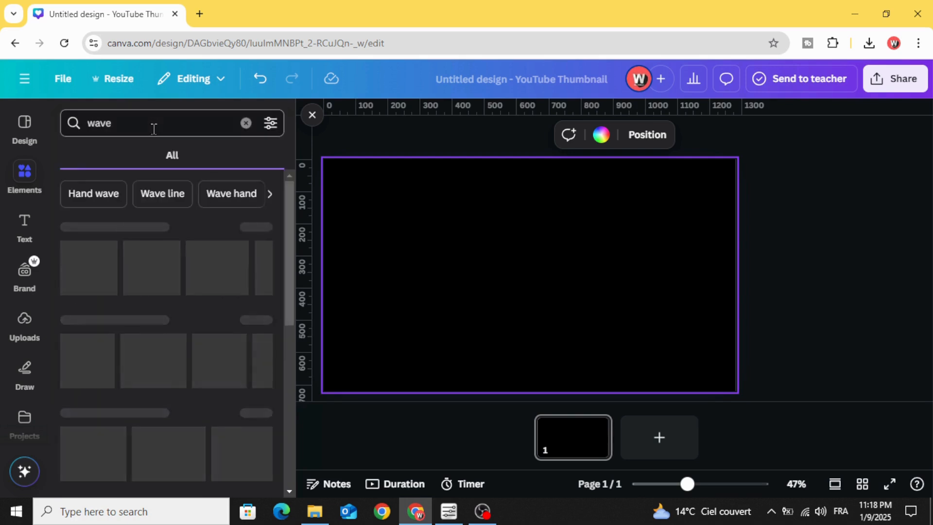
left_click(110, 157)
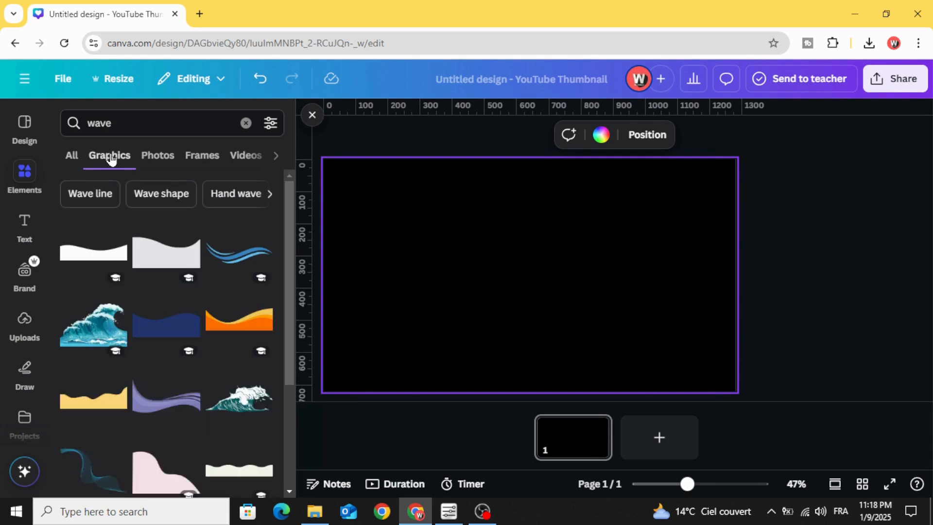
left_click(197, 280)
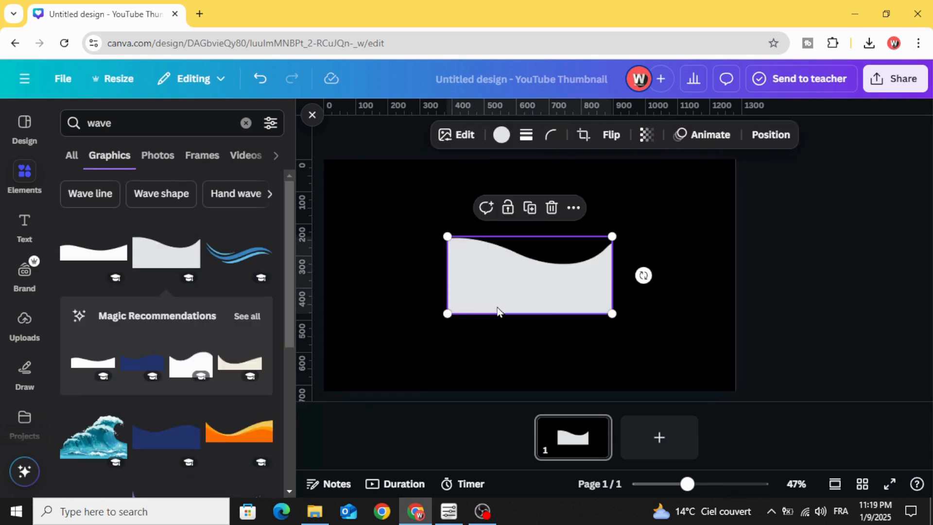
- Rotate the wave a quarter turn so its curved edge faces left, and colour it white
left_click_drag(649, 282, 533, 156)
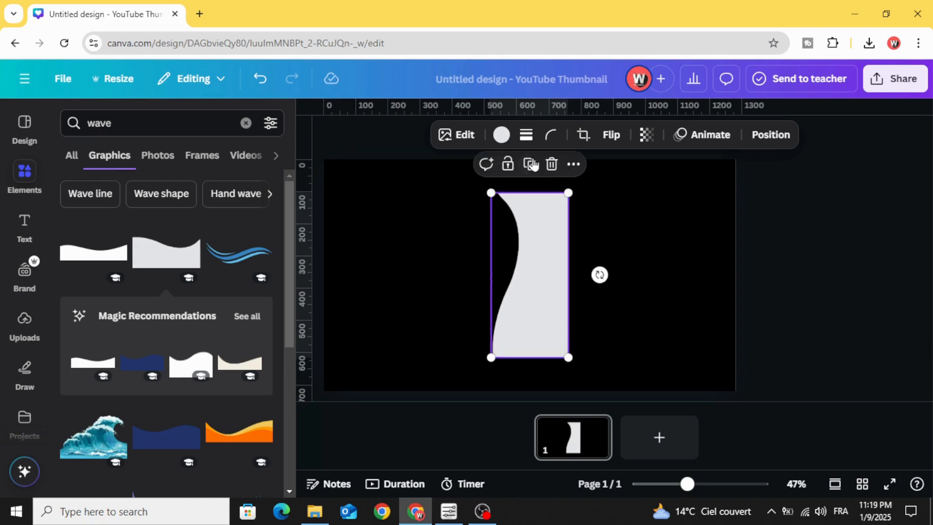
left_click(501, 135)
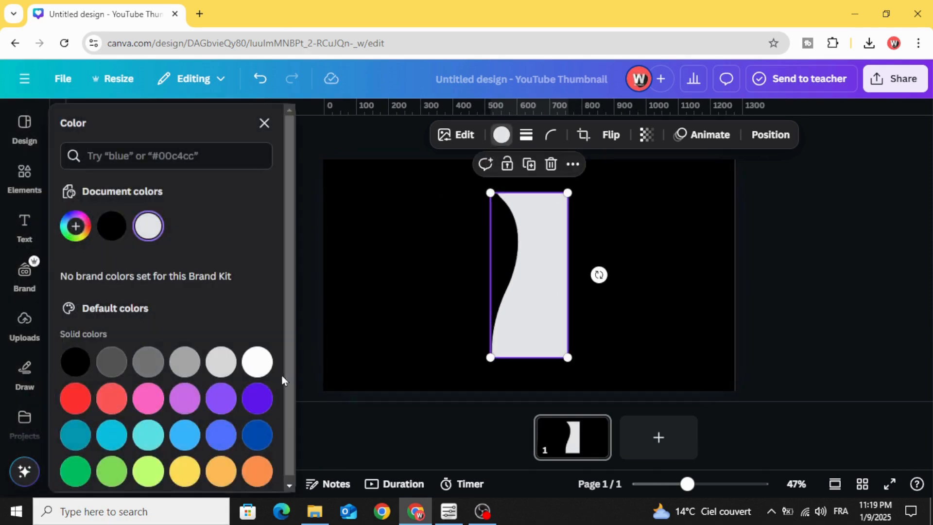
left_click(259, 362)
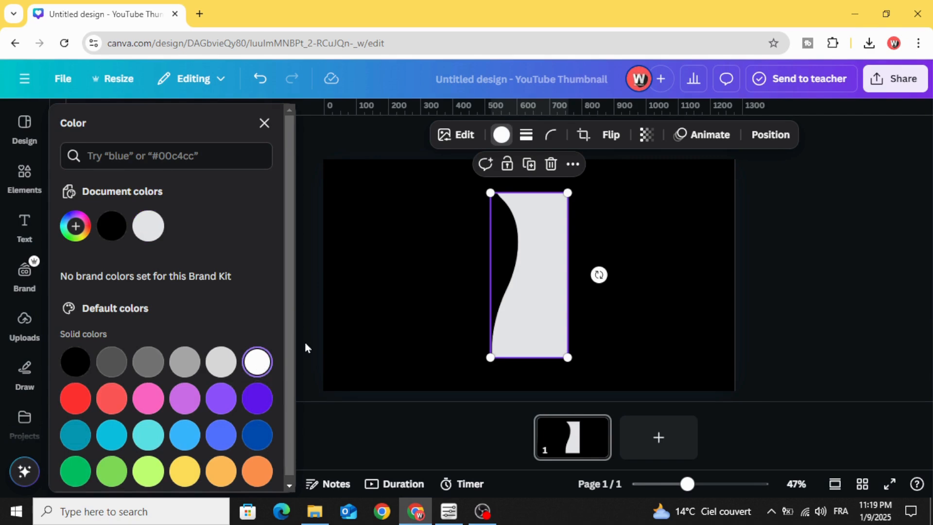
left_click(442, 284)
left_click(539, 287)
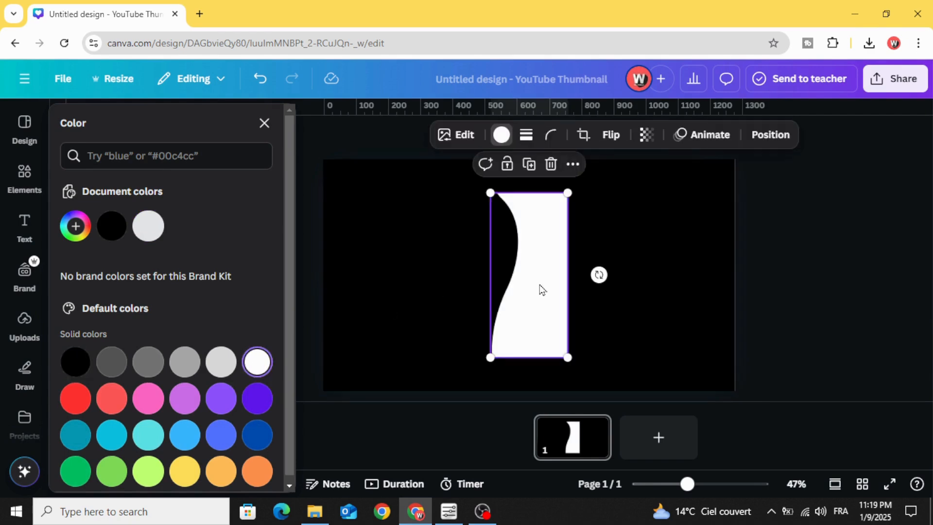
- Add a square, place it over the wave's straight side and stretch it into a large block reaching almost to the page's right edge
left_click(17, 172)
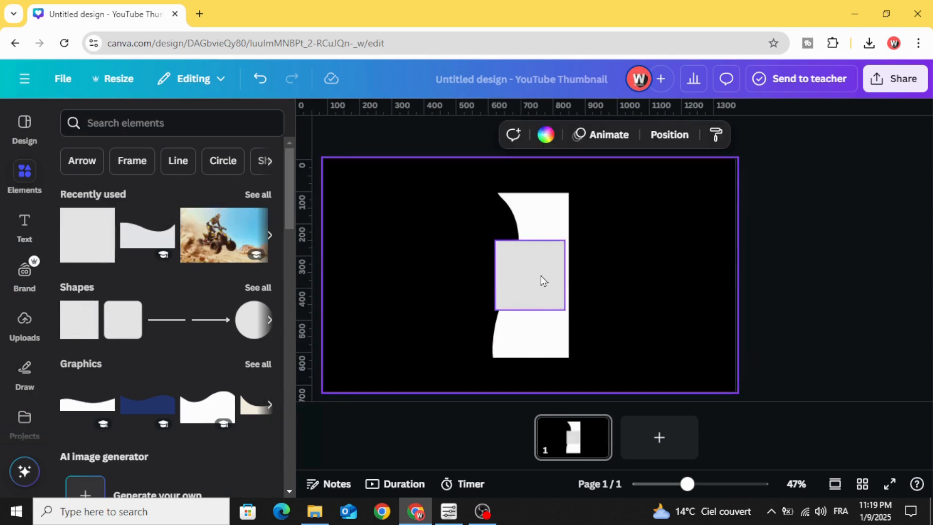
left_click_drag(541, 276, 580, 226)
left_click_drag(589, 263, 588, 357)
left_click_drag(630, 279, 728, 276)
- Enlarge the wave slightly and adjust the square's top and bottom edges to match the wave's height
left_click(539, 345)
left_click_drag(492, 357, 523, 337)
left_click(631, 202)
left_click_drag(643, 189, 645, 184)
left_click_drag(639, 354, 641, 365)
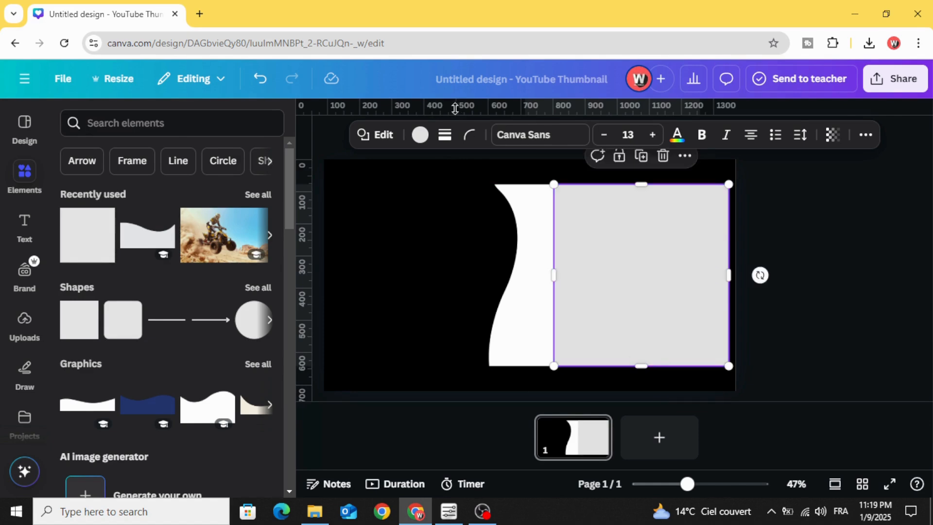
- Colour the large square white so it merges with the wave
left_click(420, 135)
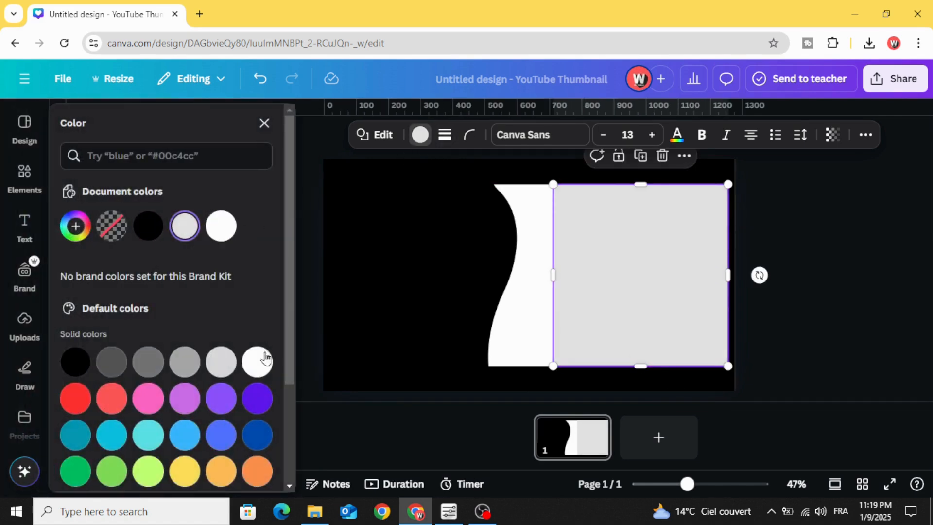
left_click(257, 362)
left_click(767, 247)
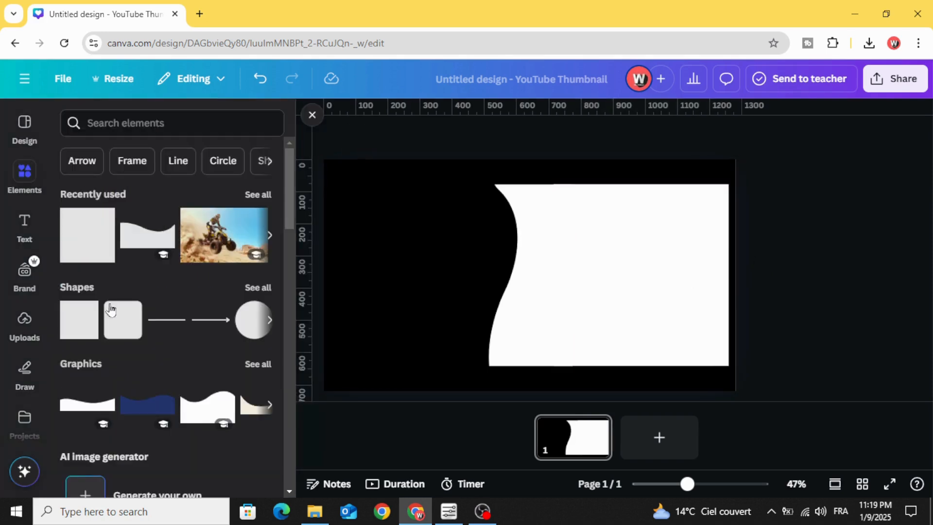
- Add a heading reading "QUAD" and enlarge it to font size 121
left_click(25, 221)
left_click(107, 263)
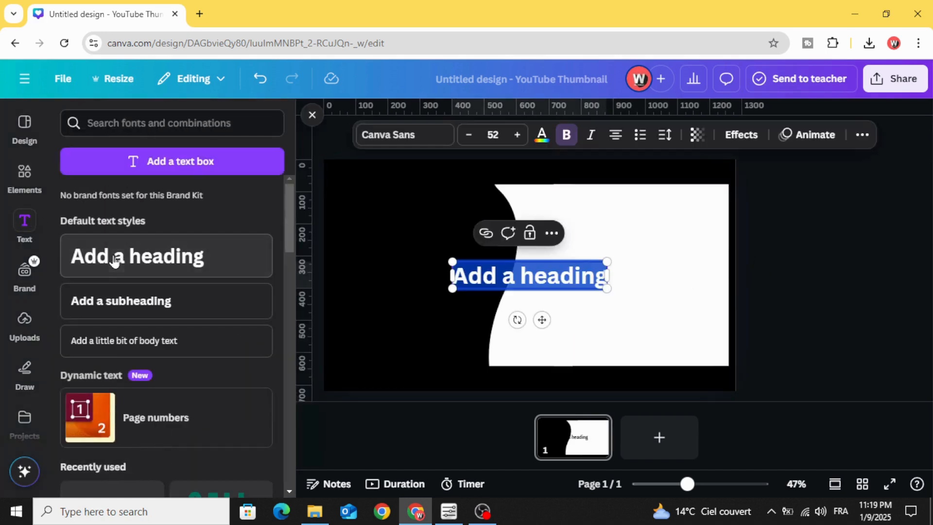
type("Q")
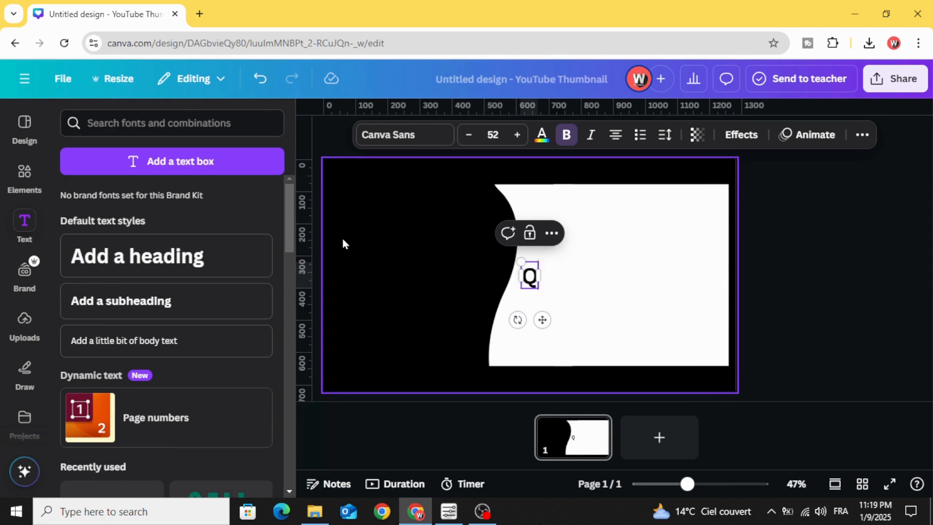
type("UAD")
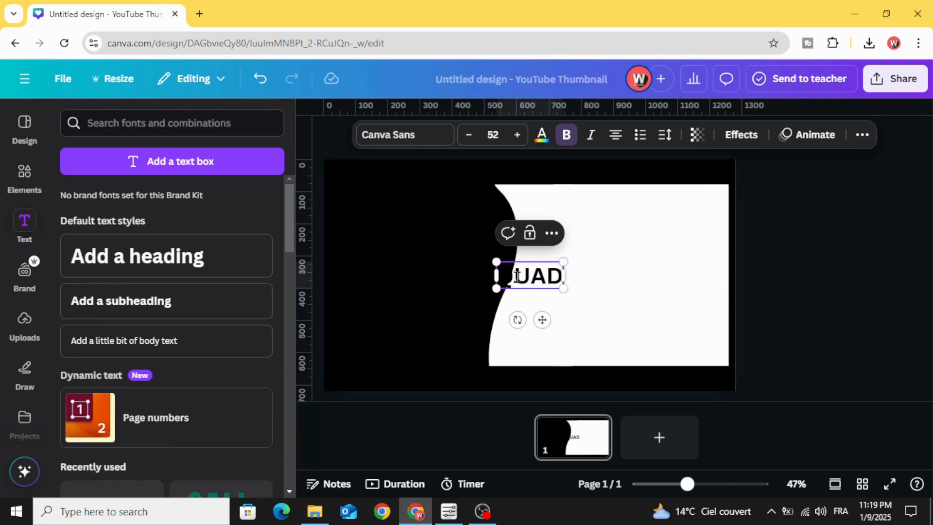
left_click_drag(564, 289, 651, 324)
- Set the QUAD heading's font to League Spartan
left_click(415, 144)
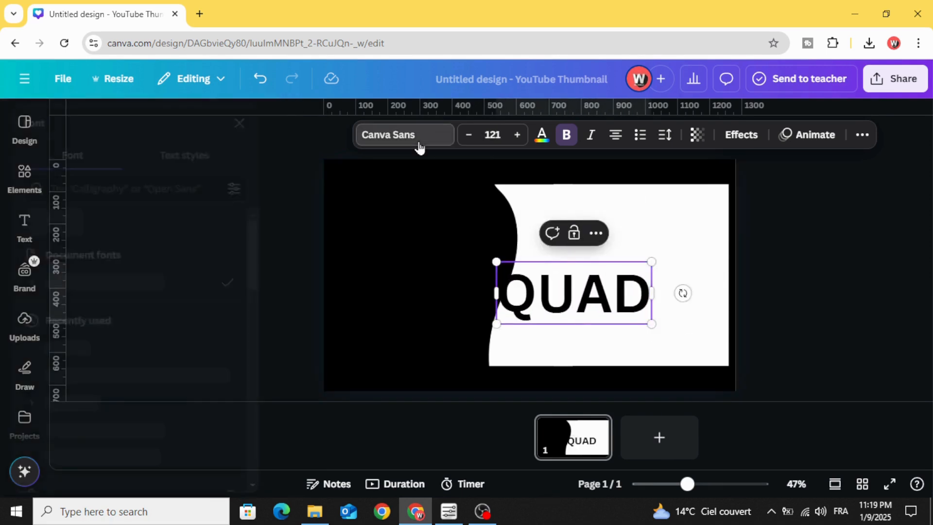
left_click(202, 348)
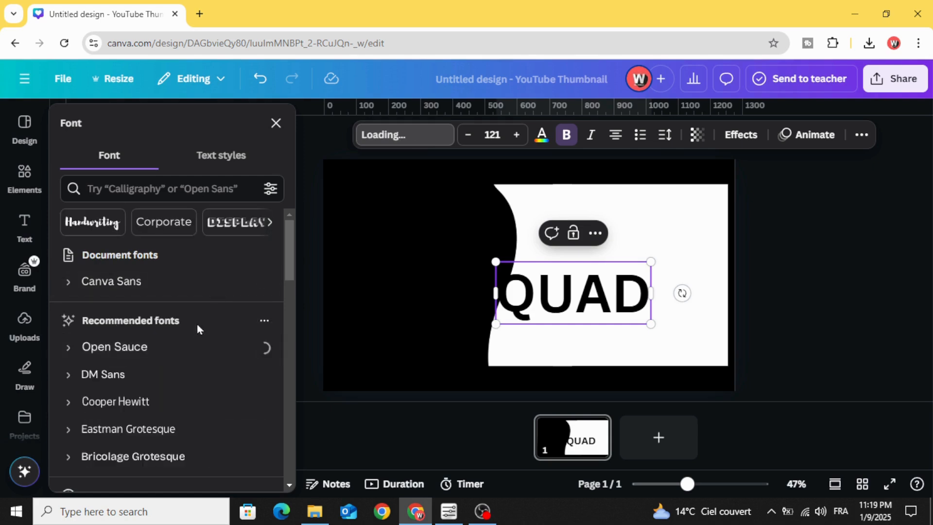
scroll(199, 342, "down", 5)
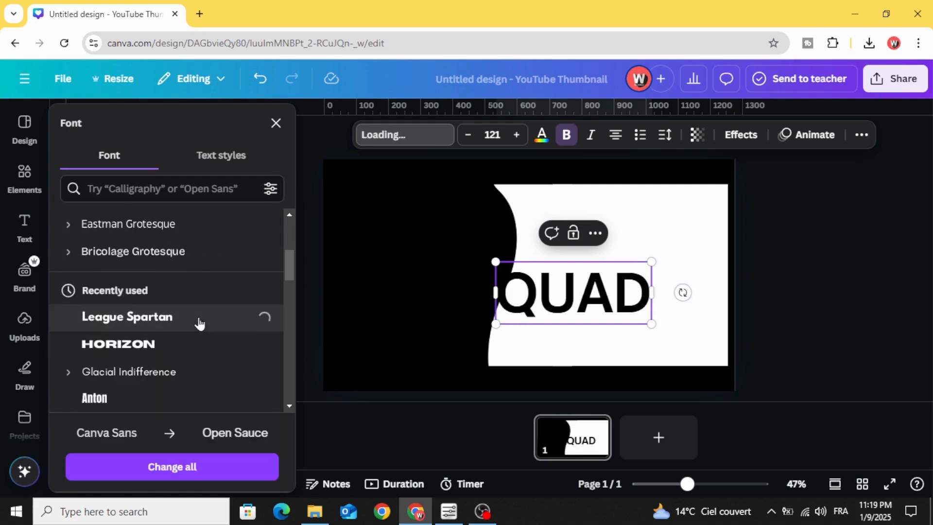
left_click(782, 256)
- Colour the letters QU white and move the QUAD heading so QU sits on black and AD on the white shape
left_click(616, 300)
left_click_drag(592, 302, 515, 291)
left_click(554, 292)
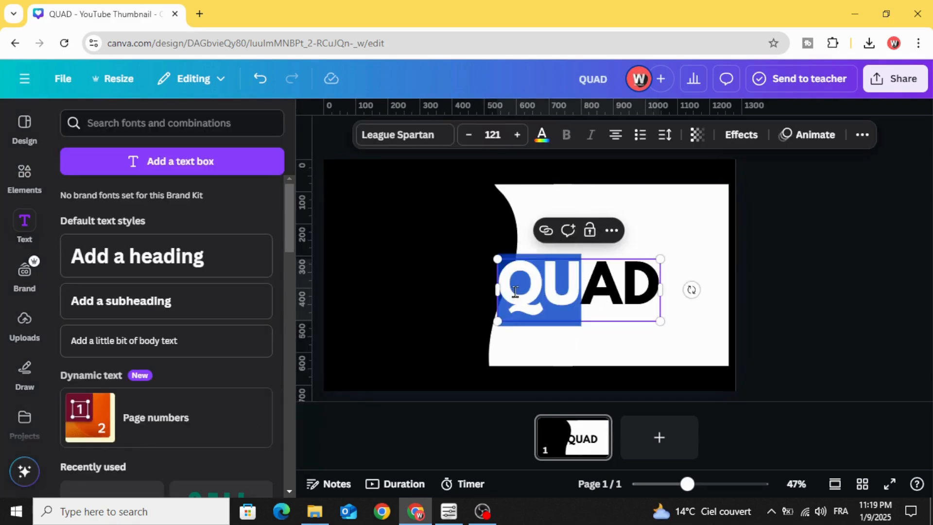
left_click(542, 137)
left_click(150, 226)
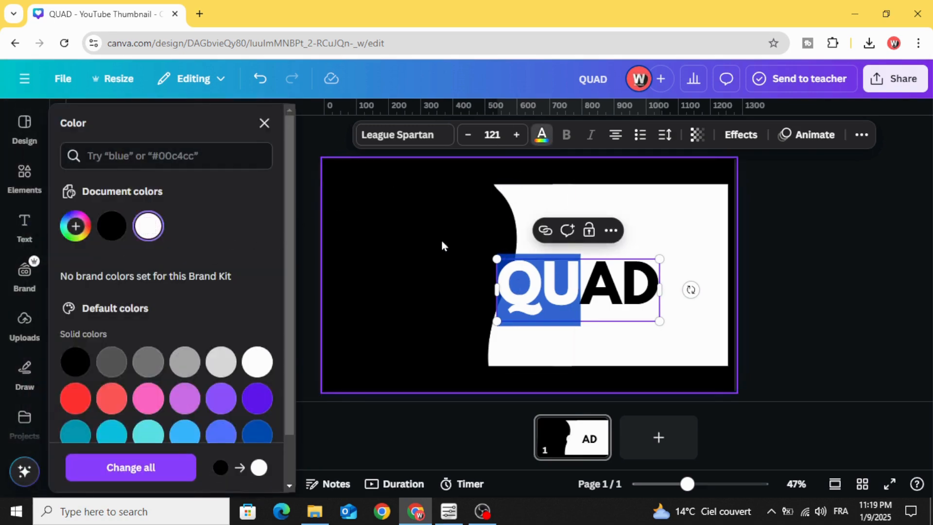
left_click(432, 243)
left_click_drag(581, 285, 494, 269)
- Add a heading reading "SPORT" in League Spartan and place it directly beneath the letters AD
left_click(196, 256)
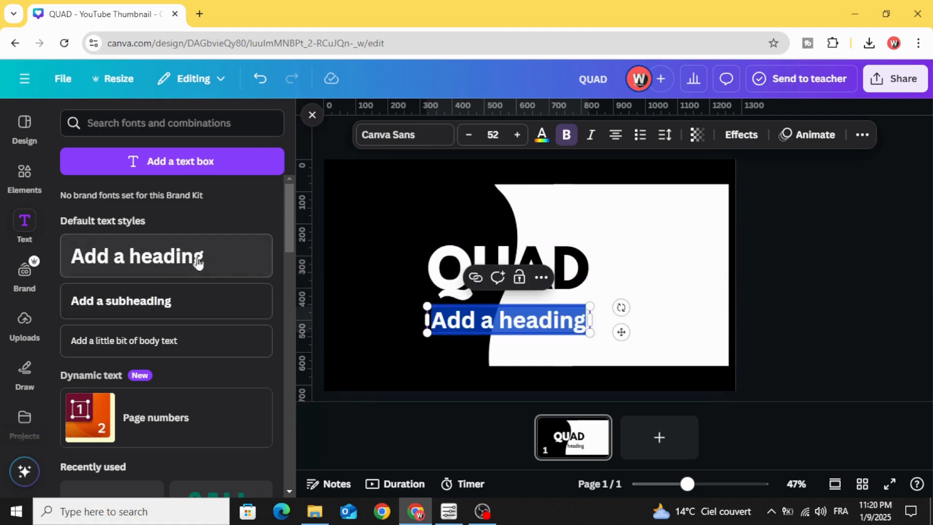
type("SPO")
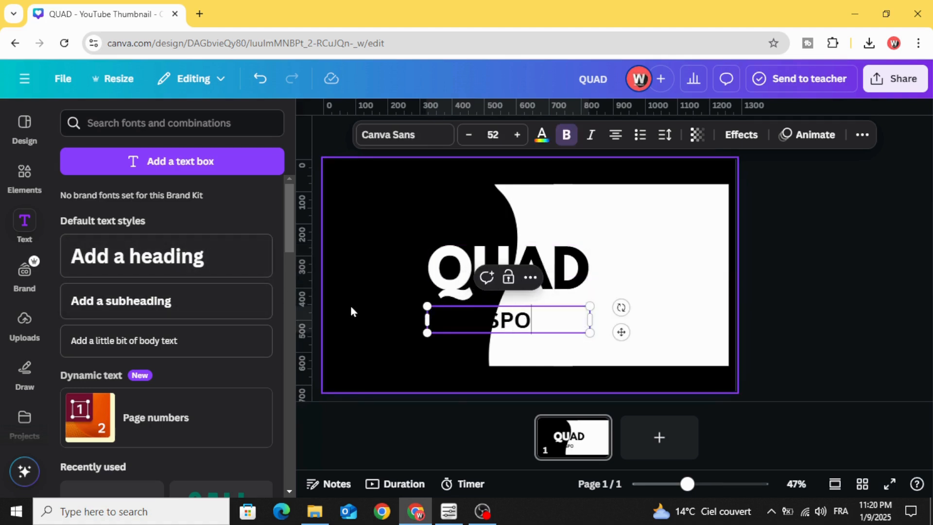
type("RT")
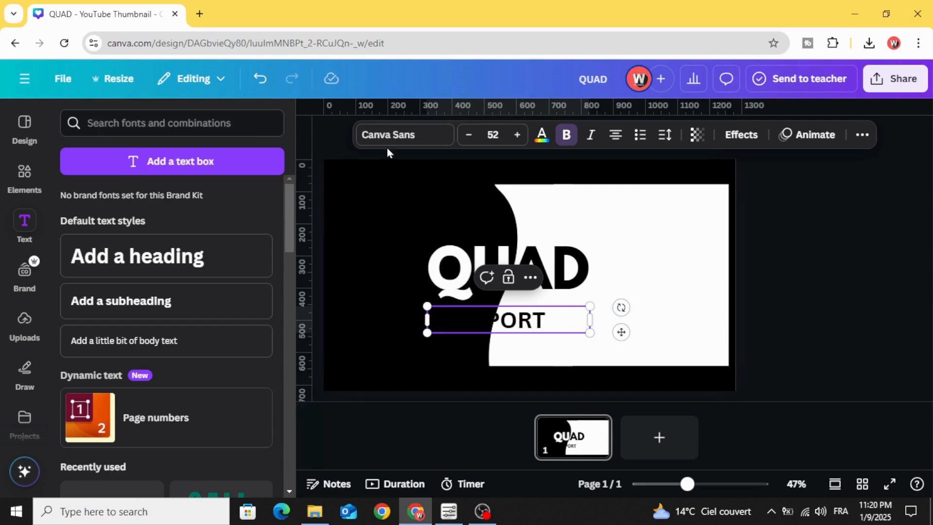
left_click(391, 139)
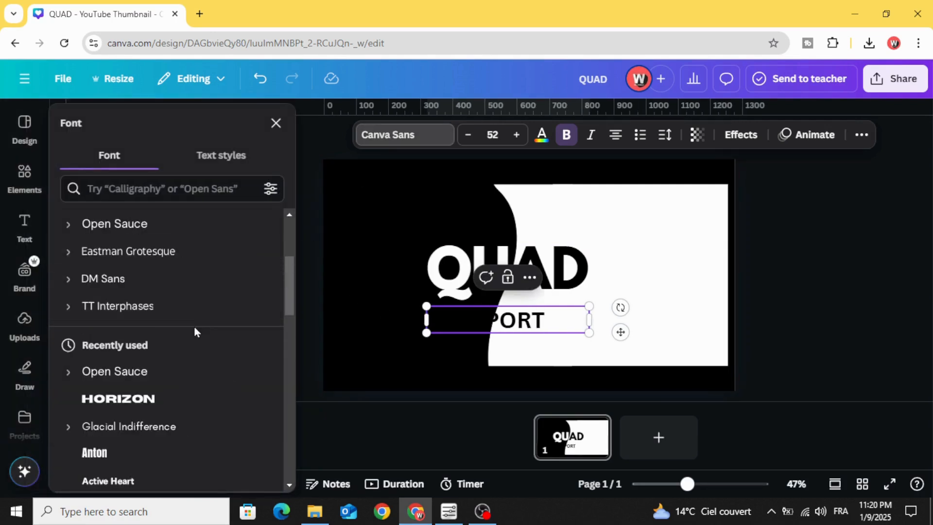
left_click(211, 316)
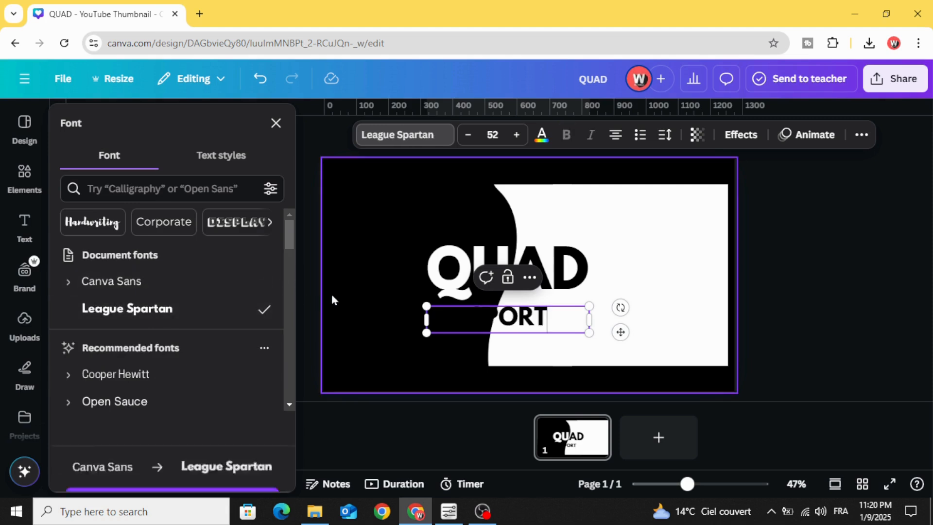
left_click_drag(484, 325, 521, 311)
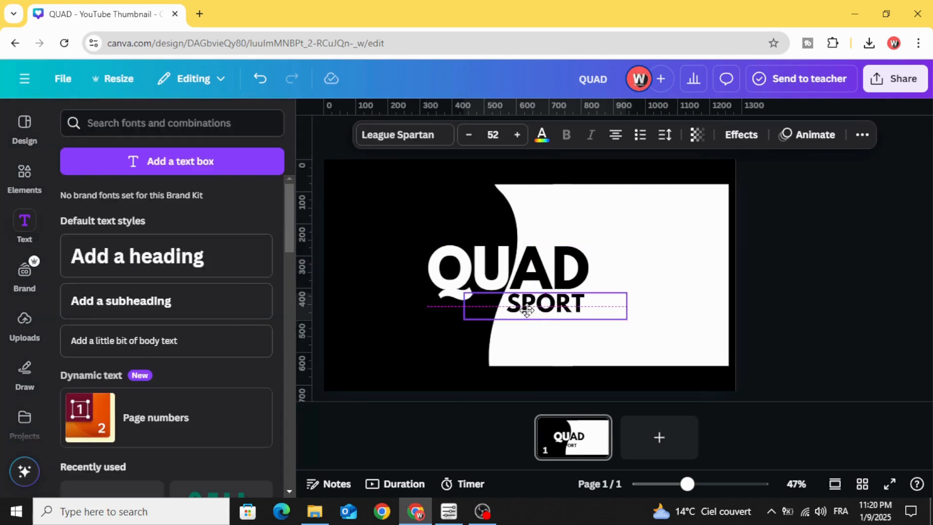
left_click(799, 228)
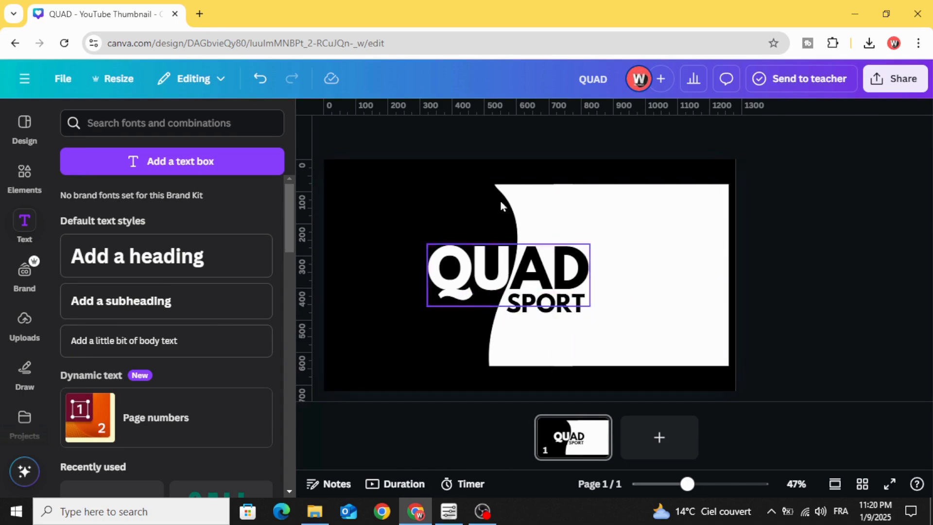
- Download the design as a PNG with an increased size multiplier
left_click(893, 80)
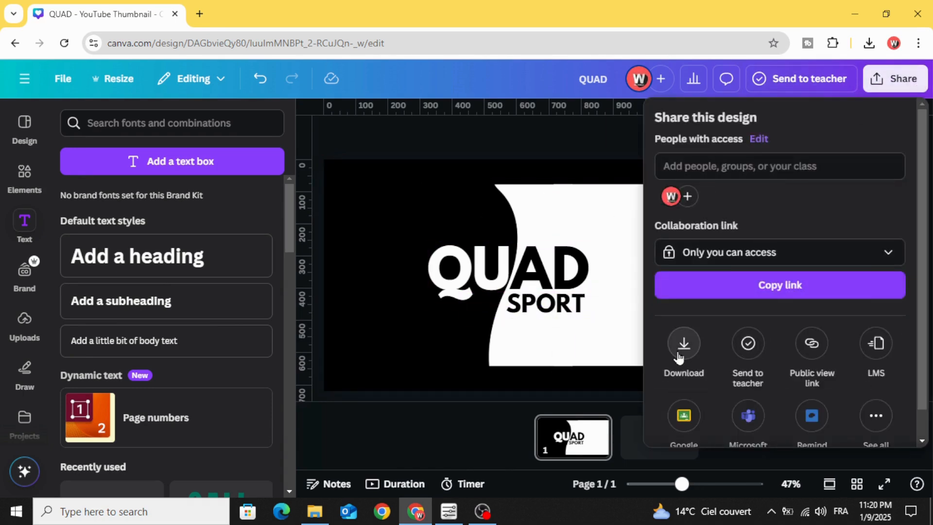
left_click(680, 344)
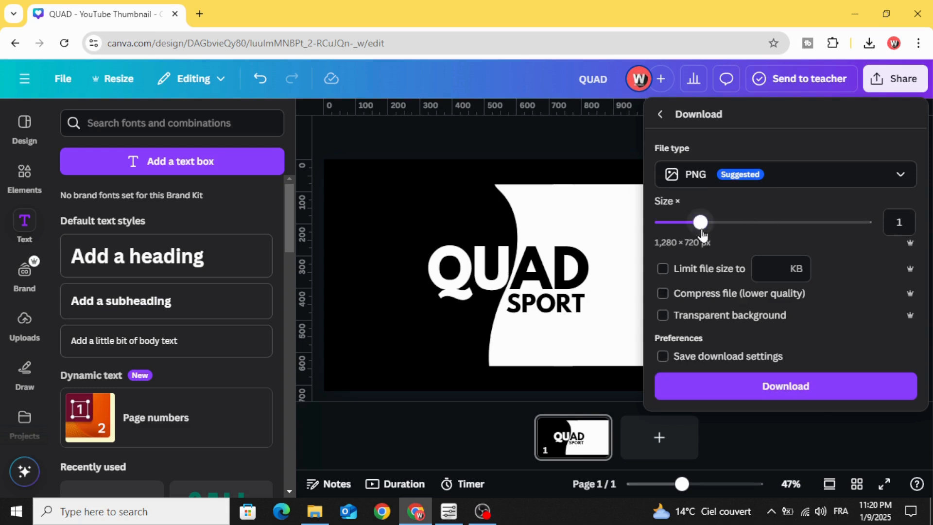
left_click_drag(702, 236, 728, 230)
left_click(768, 386)
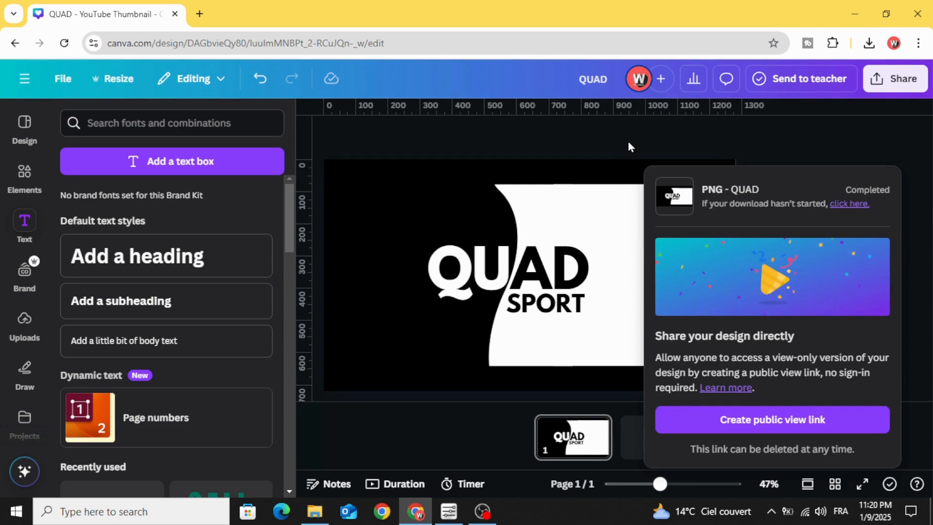
- Upload the downloaded QUAD (4).png to the image uploads, then upload a second copy of it
left_click(869, 43)
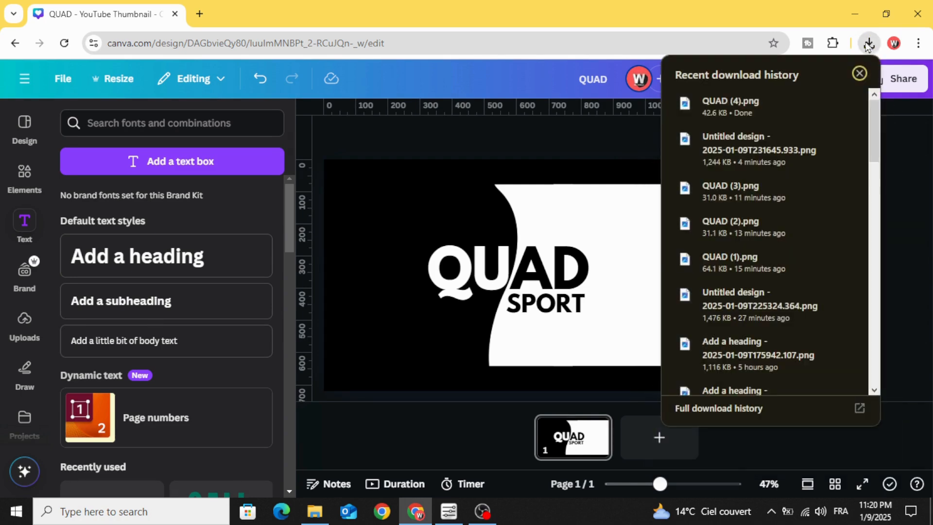
left_click_drag(759, 104, 67, 287)
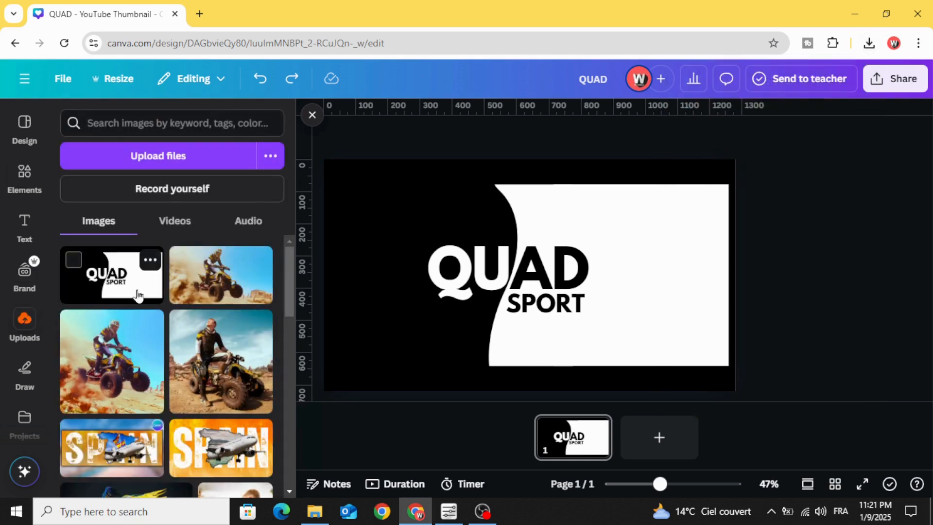
left_click(869, 43)
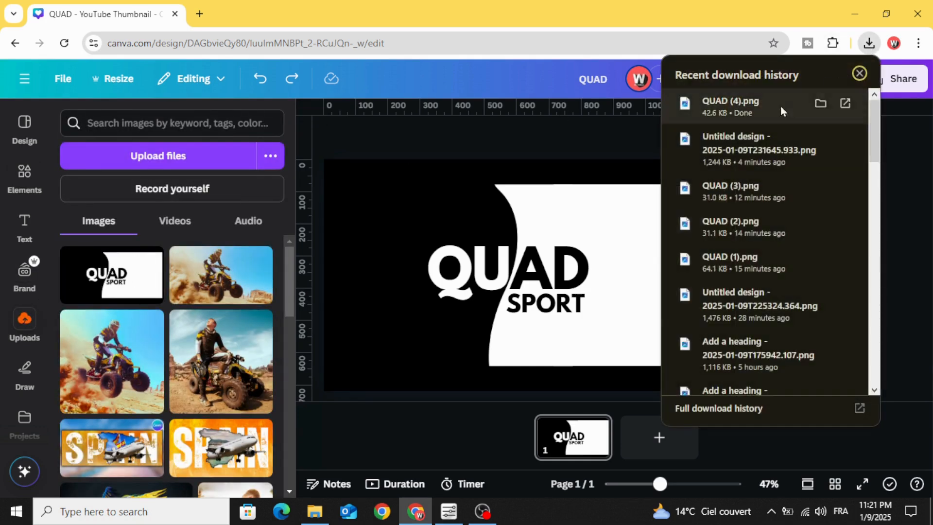
left_click_drag(780, 106, 171, 307)
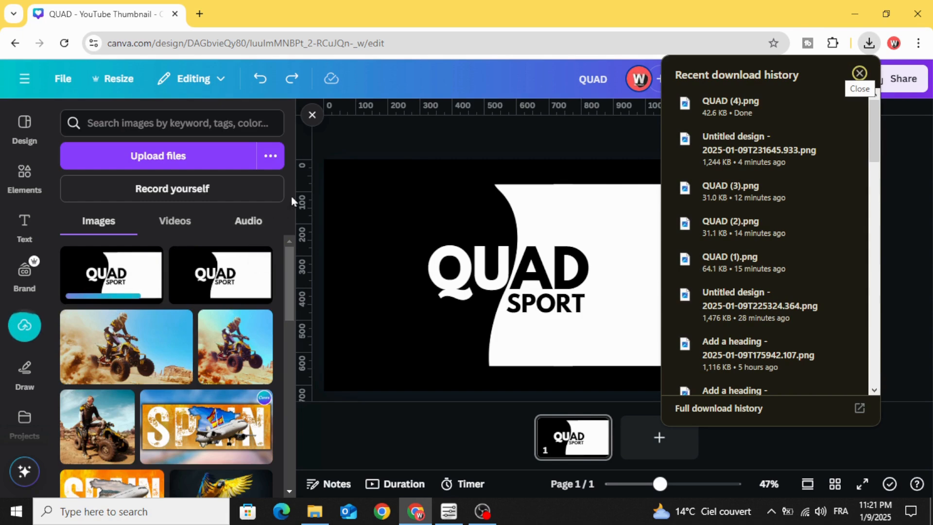
- Delete the QUAD and SPORT headings and the white shapes, keeping only the black page background
left_click(419, 195)
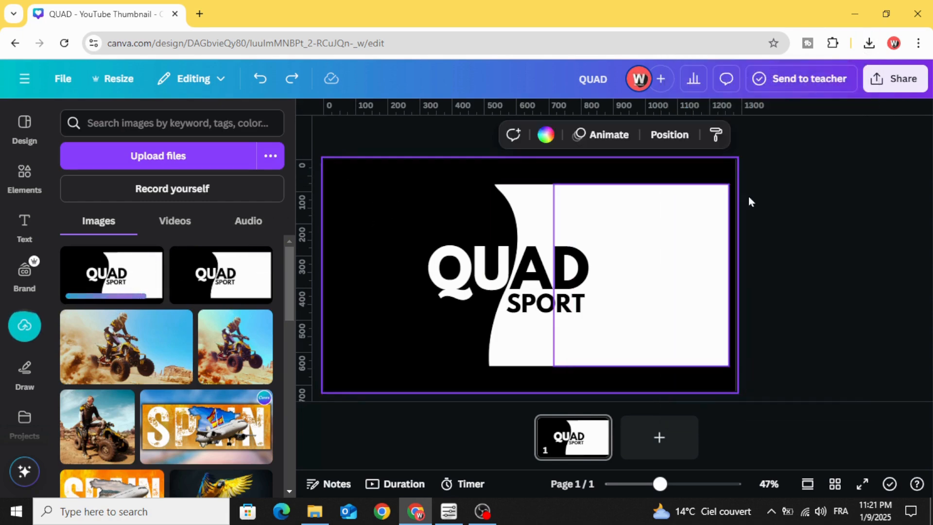
left_click_drag(819, 188, 404, 394)
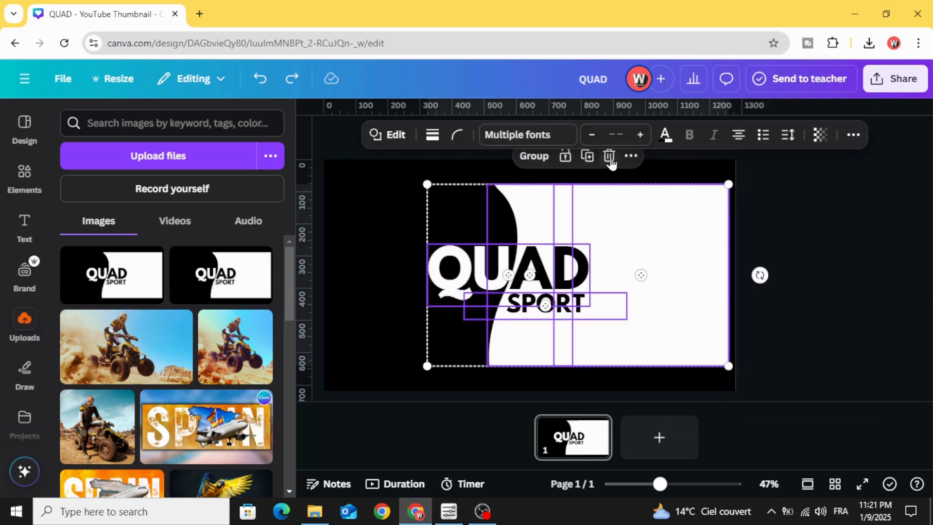
left_click(609, 156)
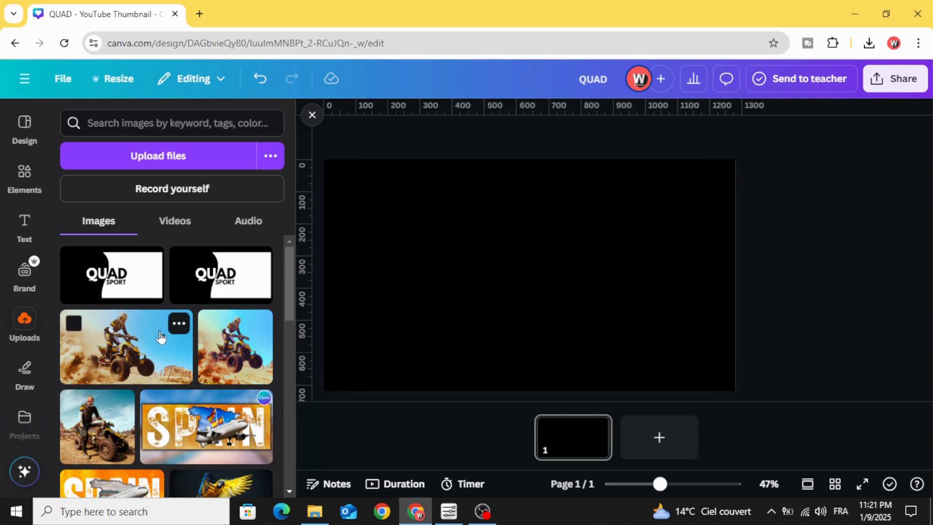
- Add the uploaded wide photo of the jumping quad rider and enlarge it to fill the whole page
left_click(130, 346)
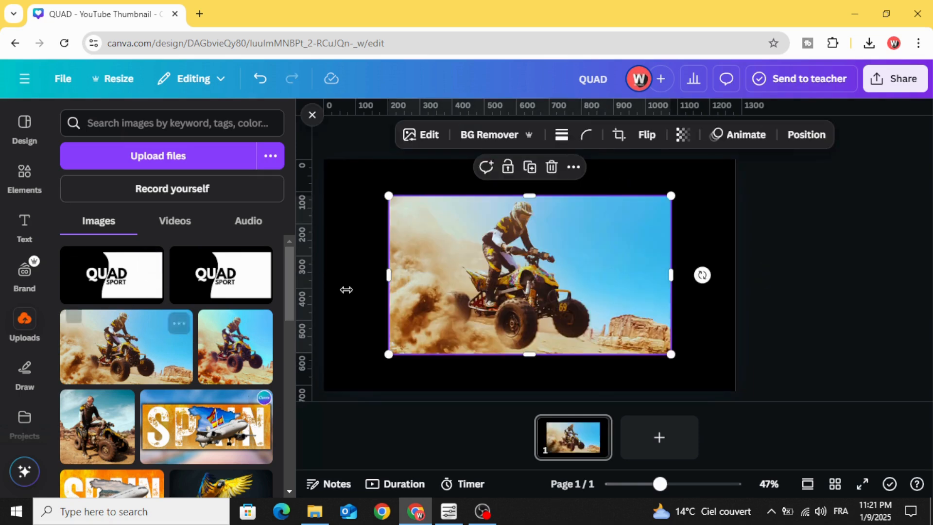
left_click_drag(459, 275, 551, 244)
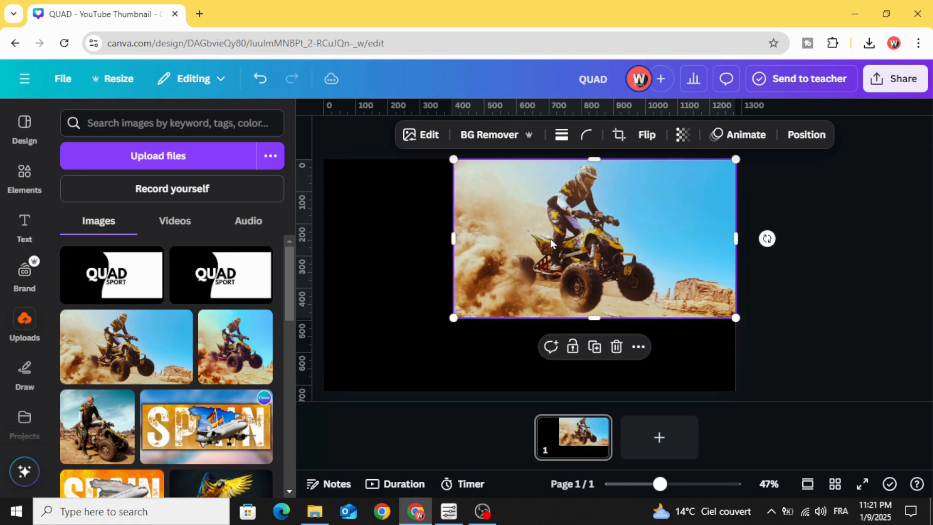
left_click_drag(448, 319, 323, 390)
left_click(791, 176)
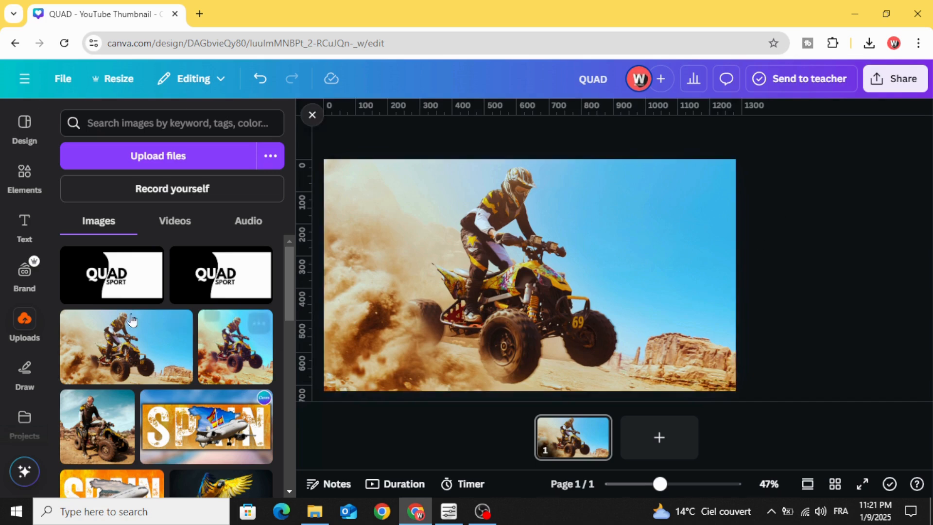
- Place the uploaded black-and-white QUAD SPORT image over the rider photo and remove its background
scroll(459, 275, "down", 4)
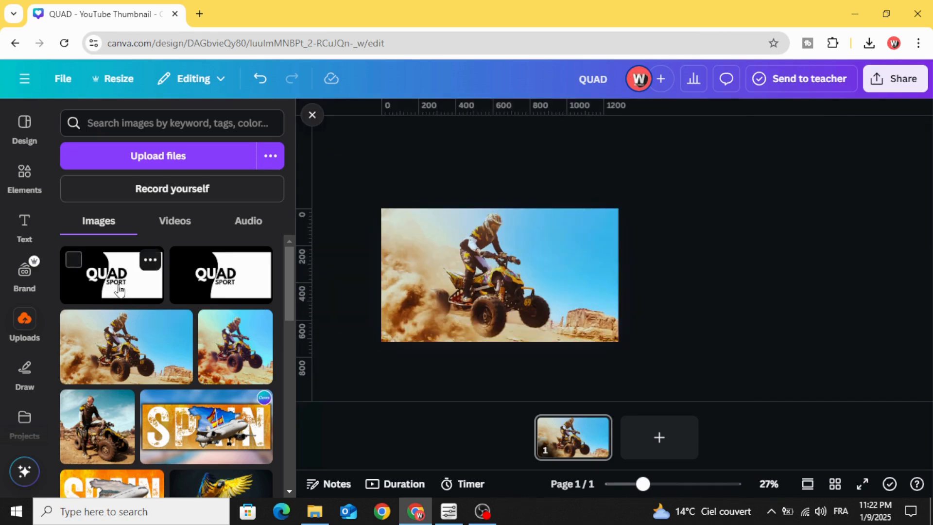
left_click_drag(119, 287, 491, 270)
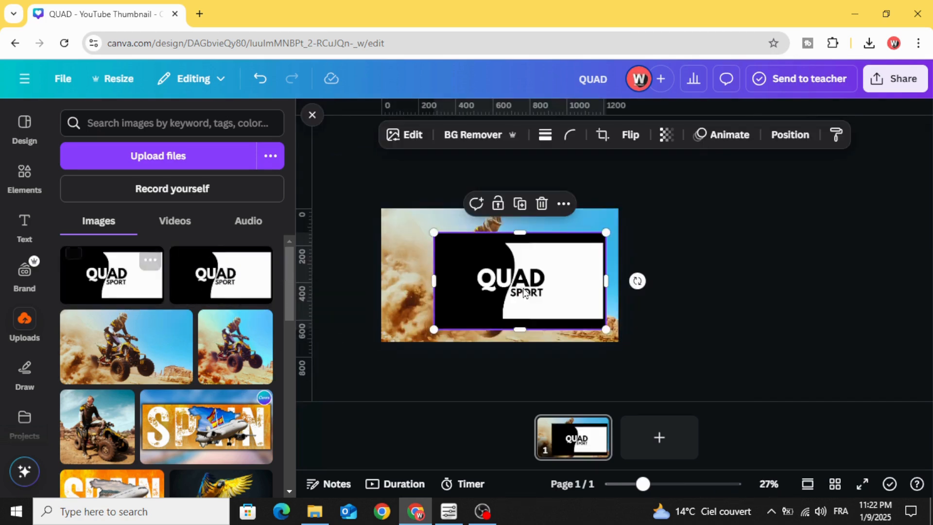
left_click(469, 133)
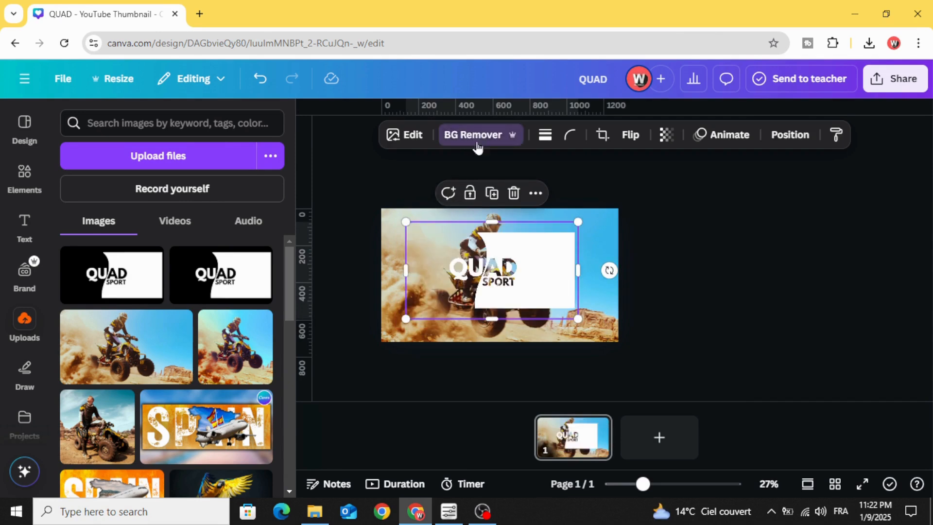
- Enlarge the QUAD SPORT cutout beyond the page edges and position it so the lettering sits mid-page over the rider
left_click_drag(578, 319, 656, 361)
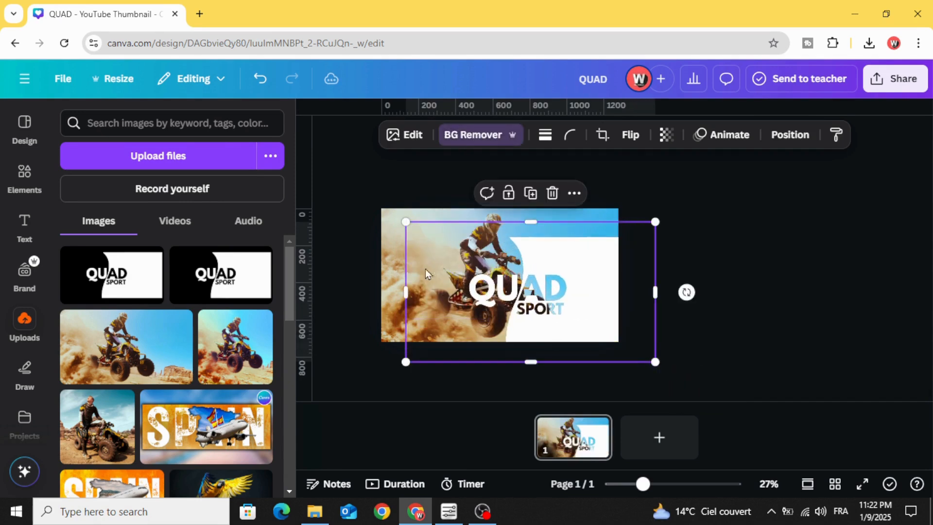
left_click_drag(406, 222, 311, 163)
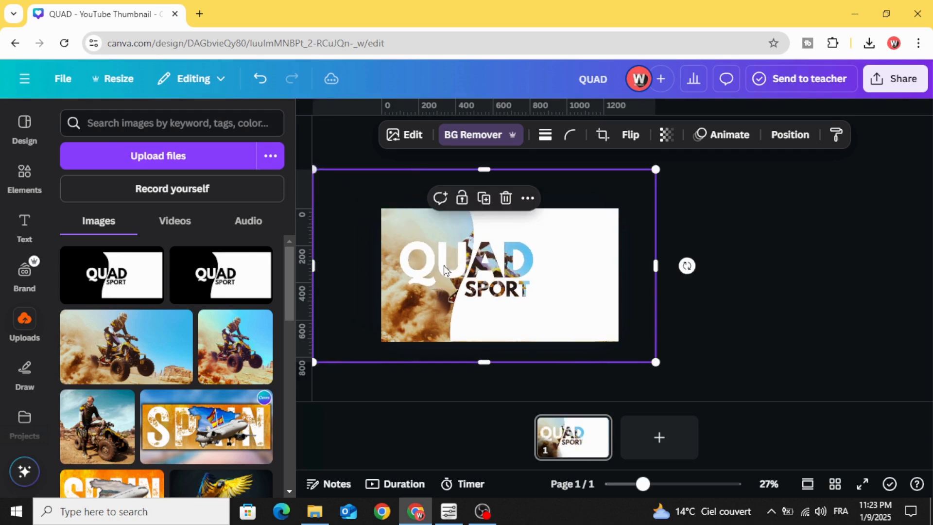
left_click_drag(478, 282, 502, 302)
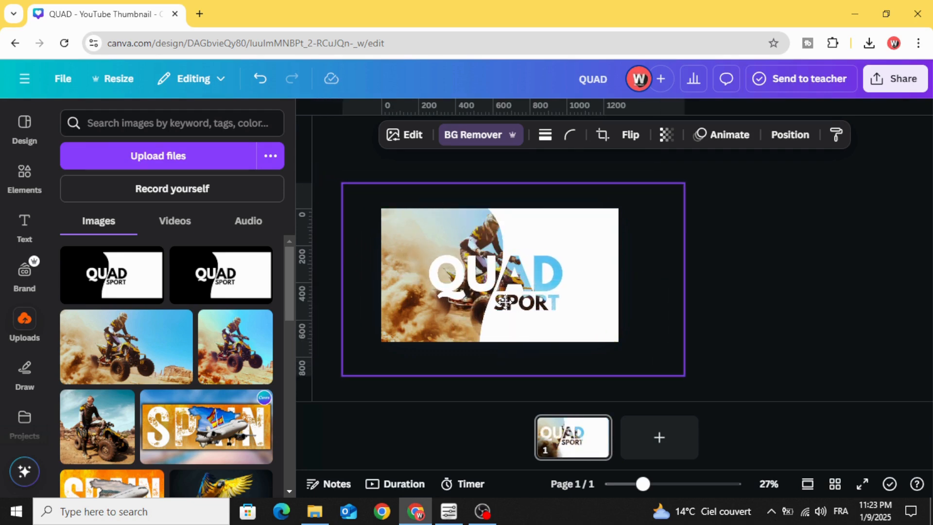
- Apply a Glow shadow to the QUAD SPORT cutout with size 8, blur amount 7 and intensity 46
left_click(415, 141)
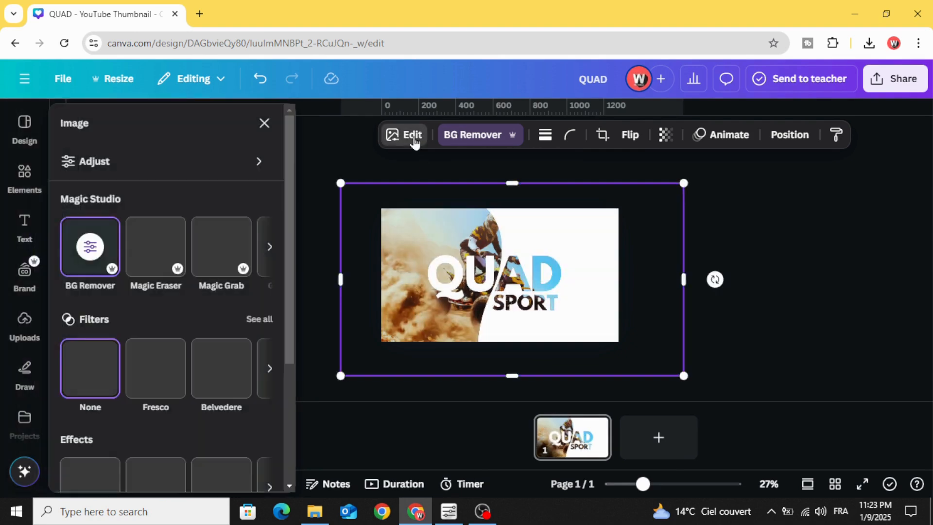
scroll(103, 306, "down", 4)
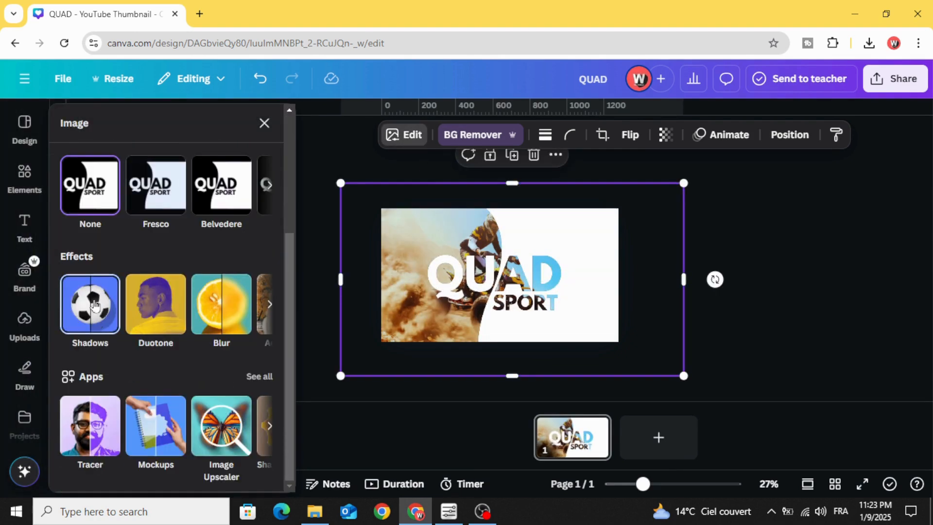
left_click(90, 305)
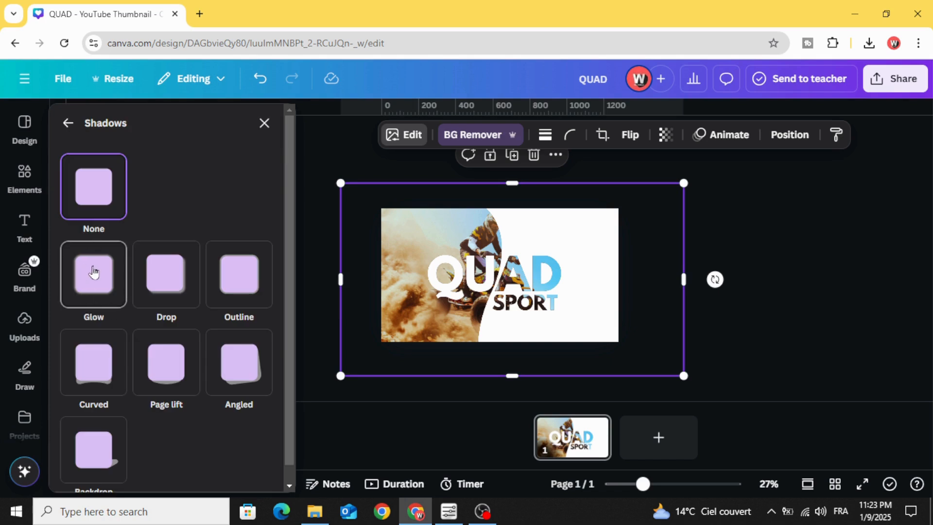
left_click(93, 274)
scroll(94, 274, "down", 3)
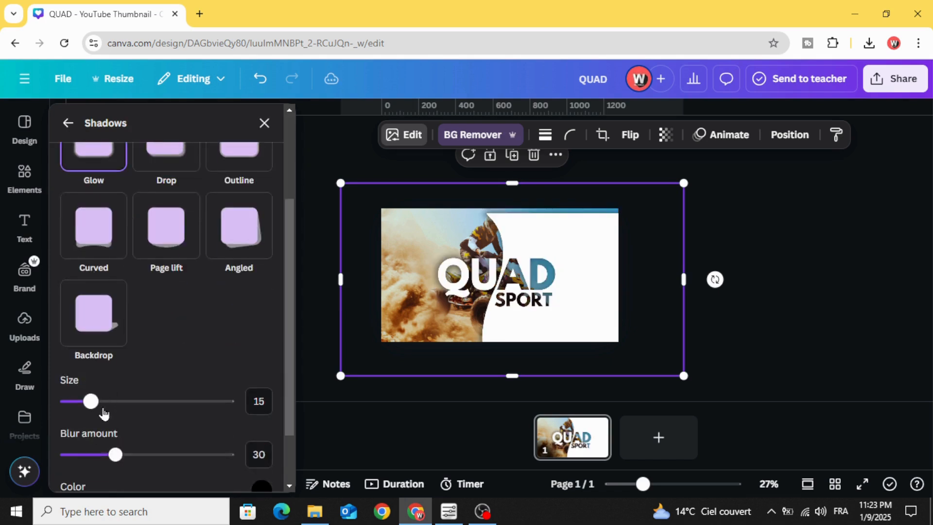
mouse_move(87, 404)
left_mouse_down()
mouse_move(79, 402)
mouse_move(96, 391)
mouse_move(79, 393)
left_mouse_up()
scroll(128, 403, "down", 2)
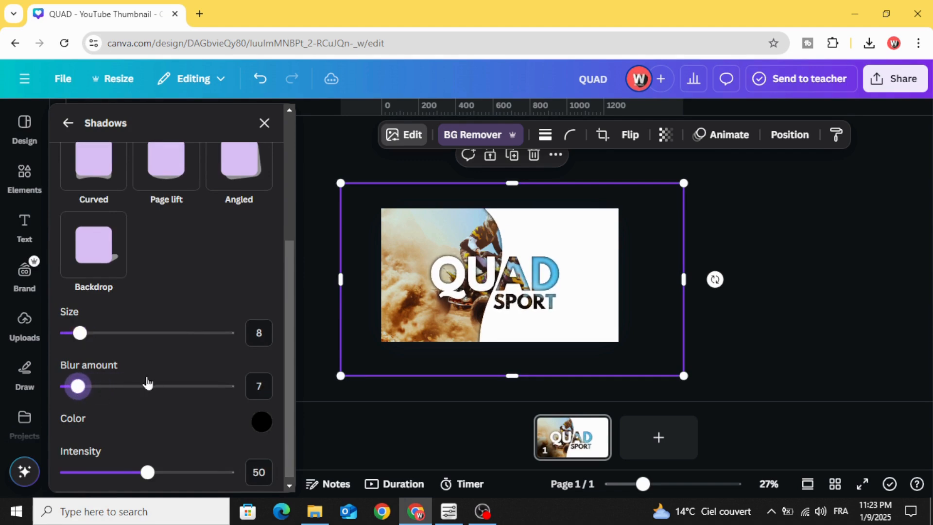
scroll(158, 407, "down", 1)
left_click_drag(154, 469, 142, 474)
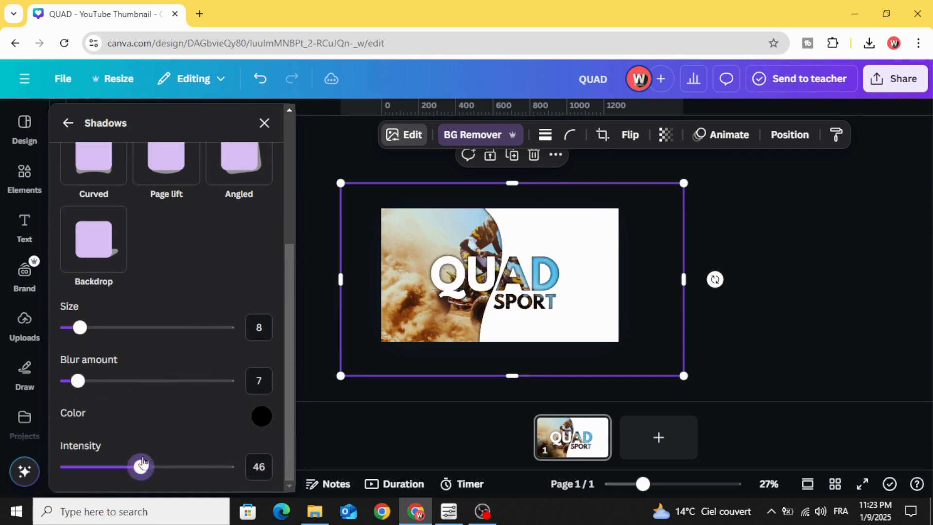
left_click(739, 263)
- Shift the QUAD SPORT cutout slightly to the right so more of the rider shows beside the white area
left_click_drag(642, 483, 660, 484)
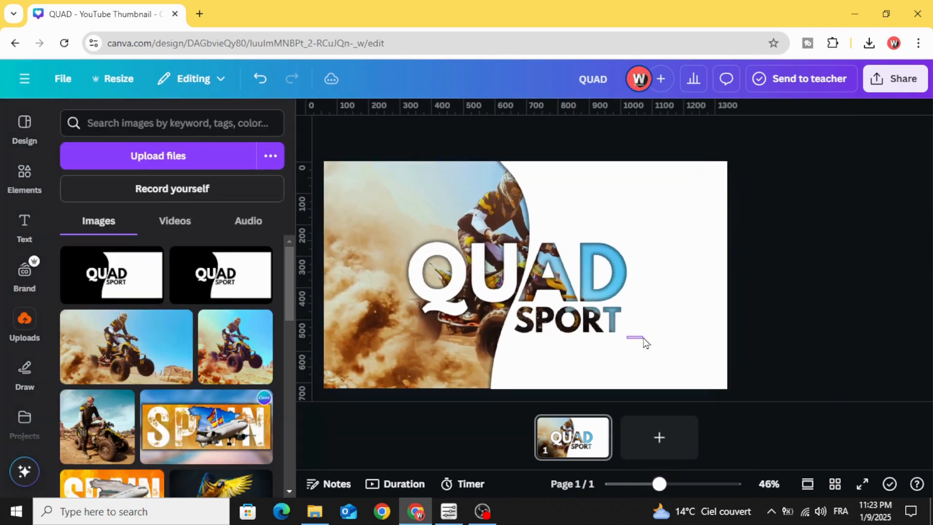
left_click(597, 318)
left_click_drag(597, 316, 604, 308)
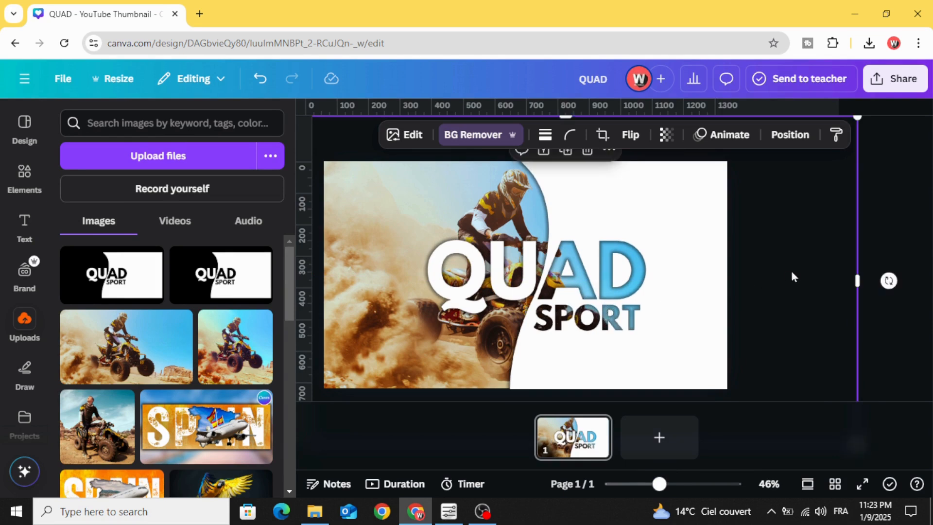